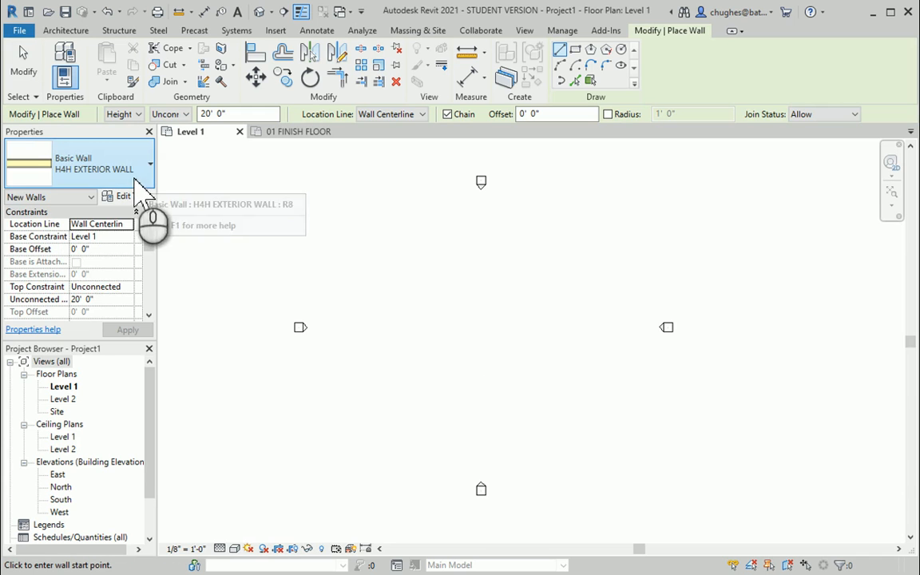
Draw a closed rectangle of H4H EXTERIOR WALL, about 60' wide by 40' deep, between the elevation markers on Level 1
left_click(90, 153)
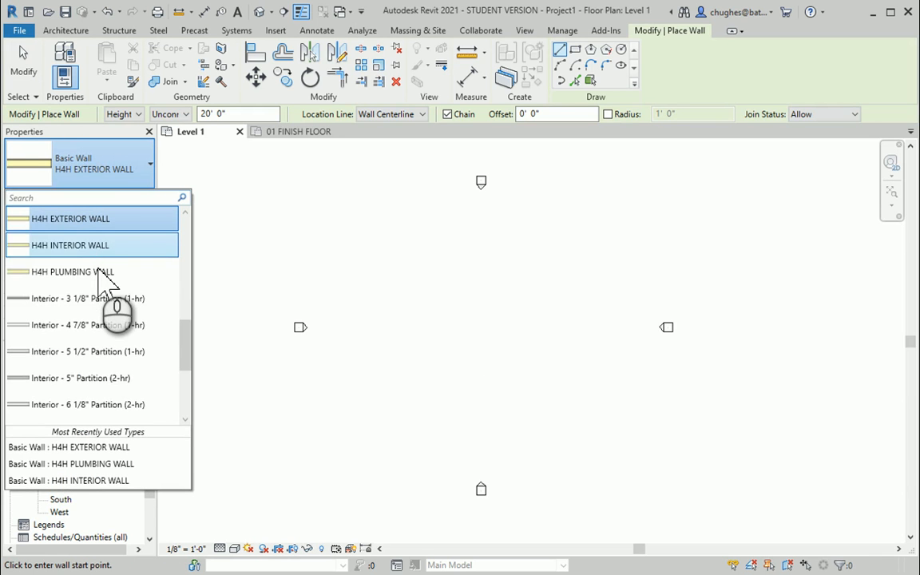
left_click(94, 224)
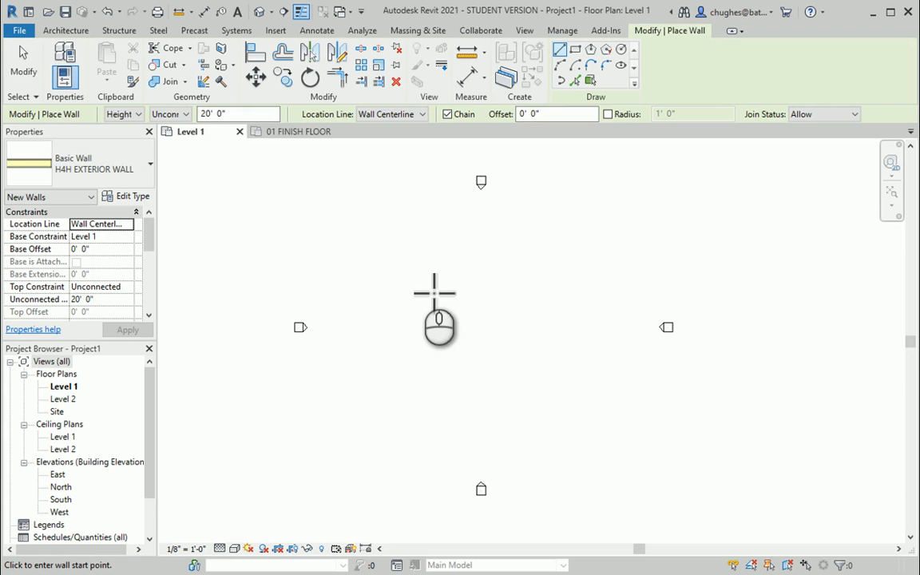
left_click(419, 279)
left_click(552, 277)
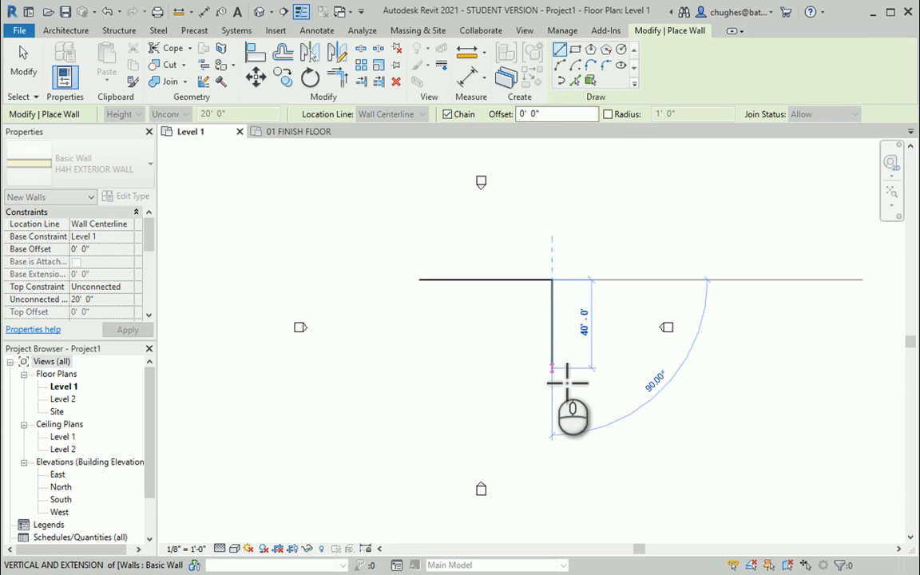
left_click(552, 368)
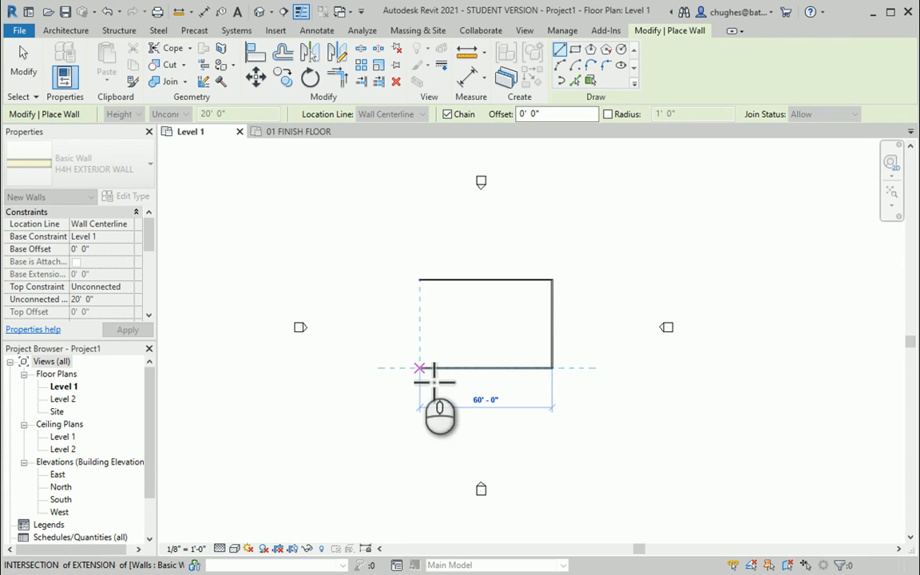
left_click(418, 367)
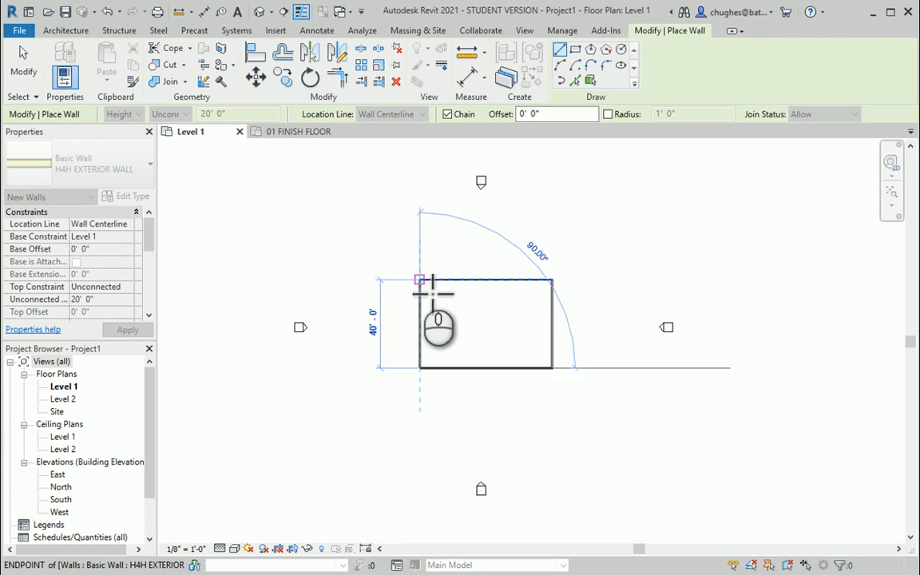
left_click(419, 280)
scroll(472, 336, "up", 2)
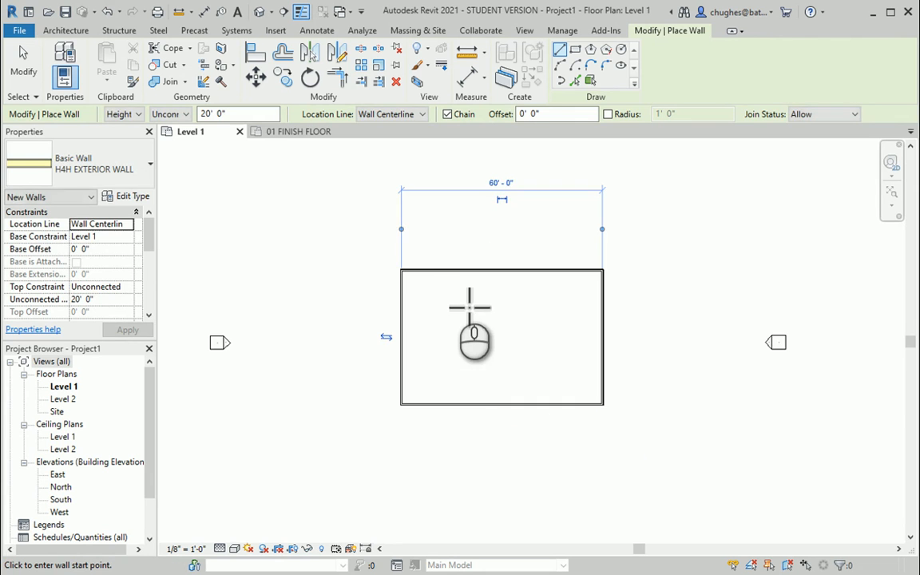
right_click(462, 301)
right_click(464, 301)
left_click(484, 307)
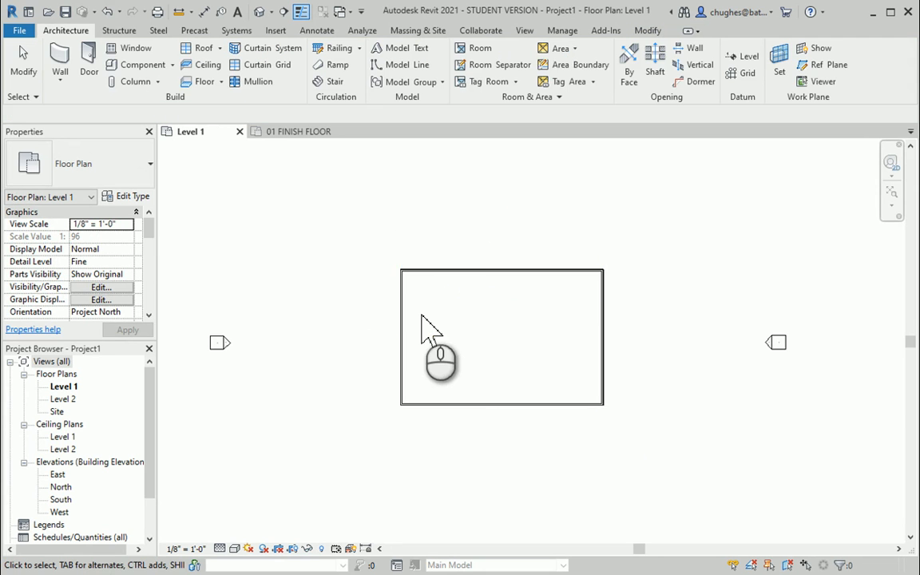
Set the distance from the rectangle's north exterior wall to the south wall to 20'
scroll(423, 324, "up", 1)
scroll(431, 314, "up", 1)
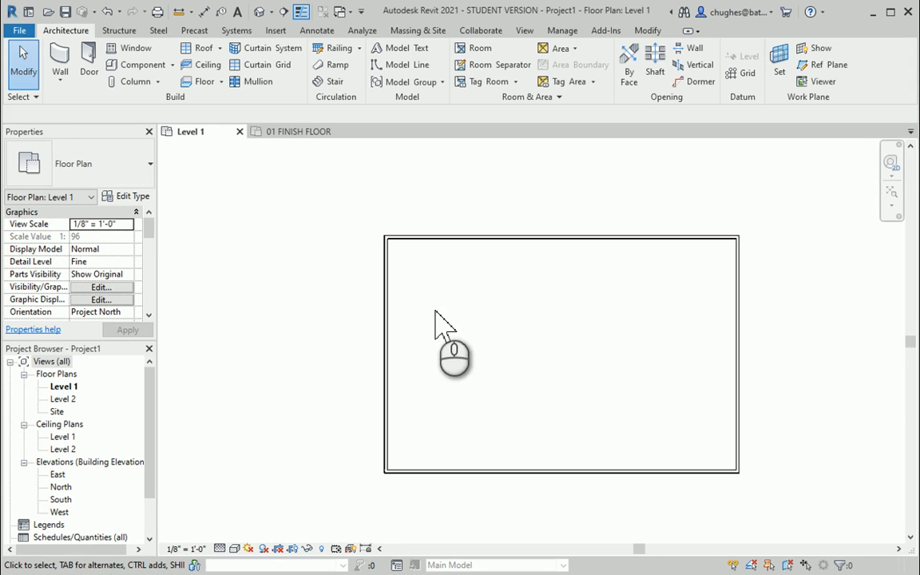
left_click(546, 238)
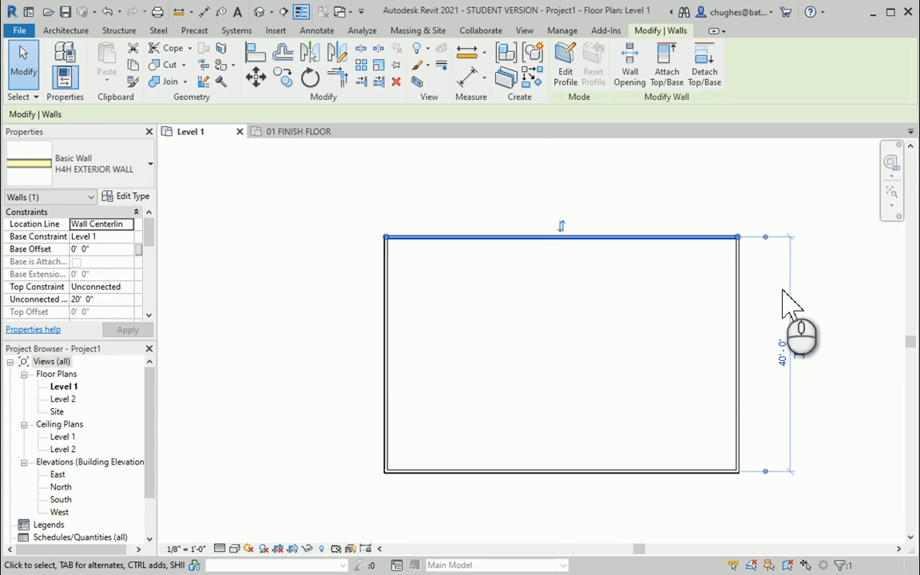
middle_click_drag(764, 377, 743, 352)
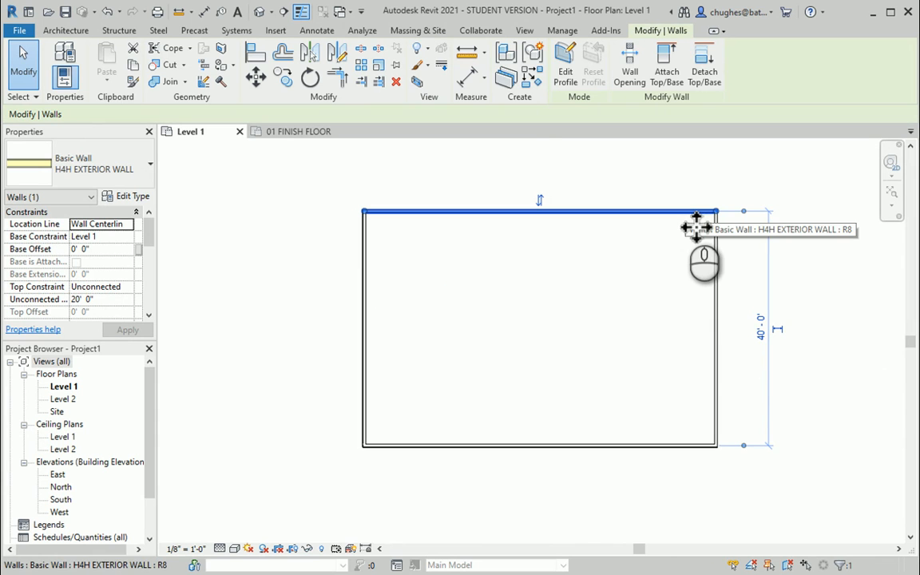
left_click(743, 320)
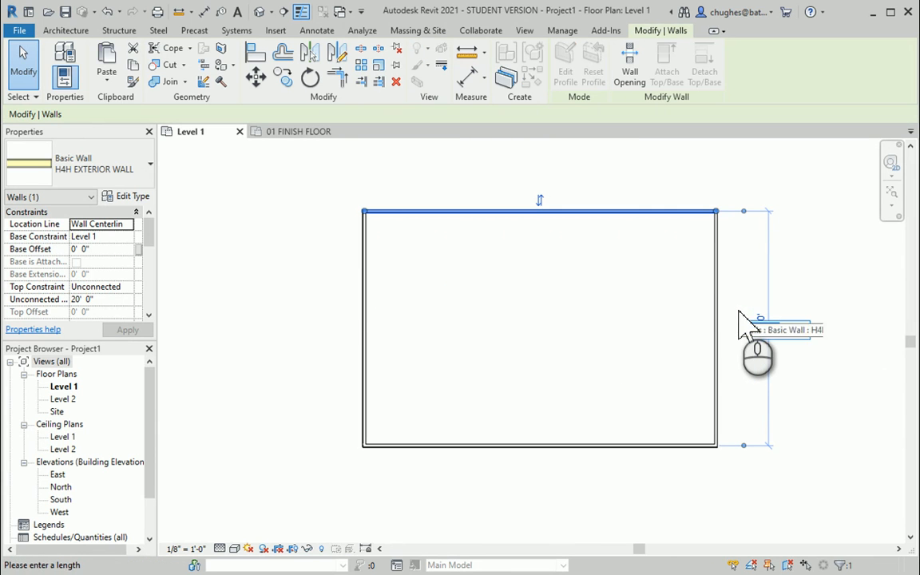
type("20")
key("Return")
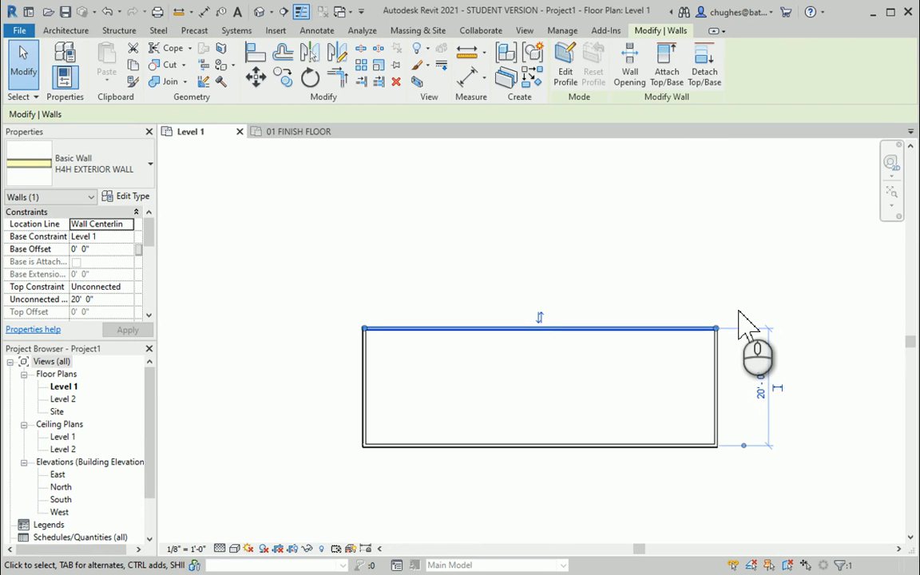
Examine the east corners of the building to see which parts of the walls the temporary dimension measures between
scroll(739, 335, "up", 3)
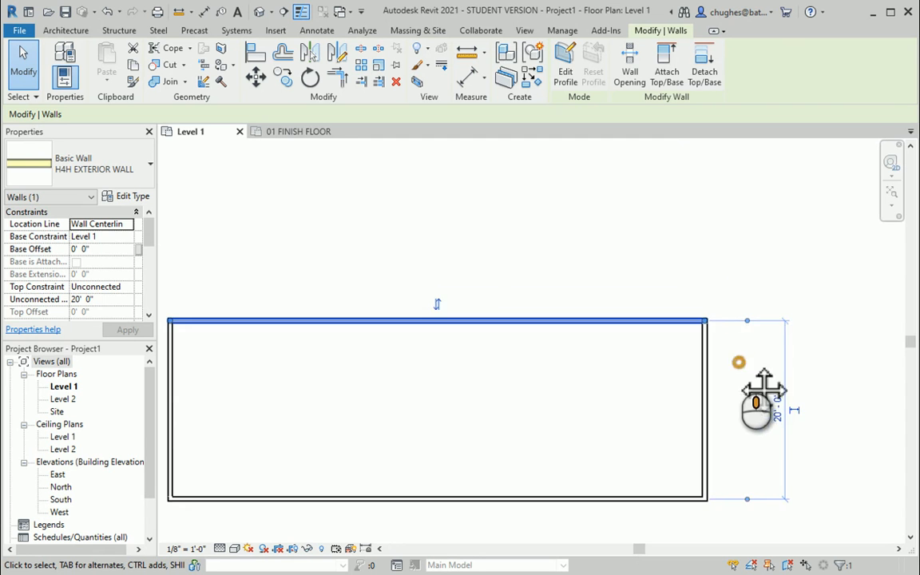
middle_click_drag(762, 385, 727, 341)
scroll(704, 328, "up", 4)
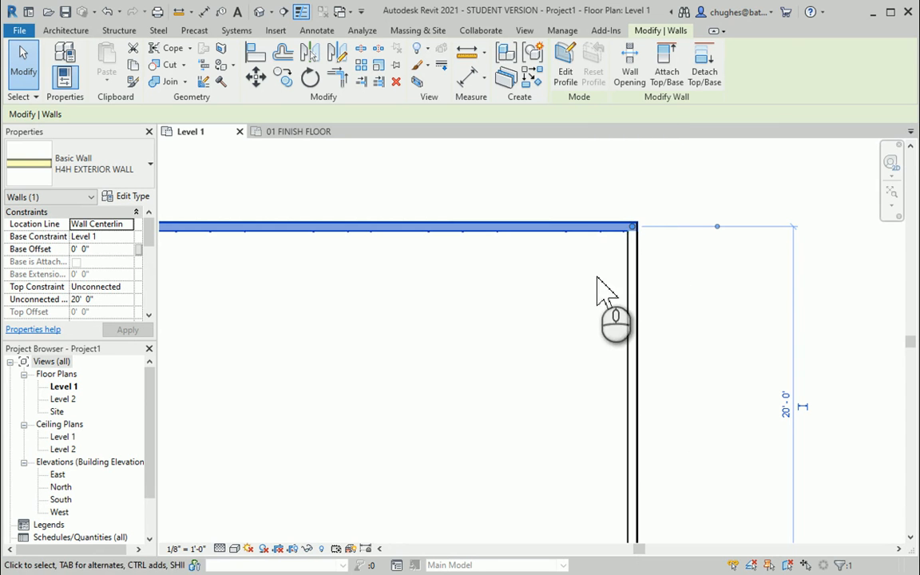
middle_click_drag(509, 369, 540, 270)
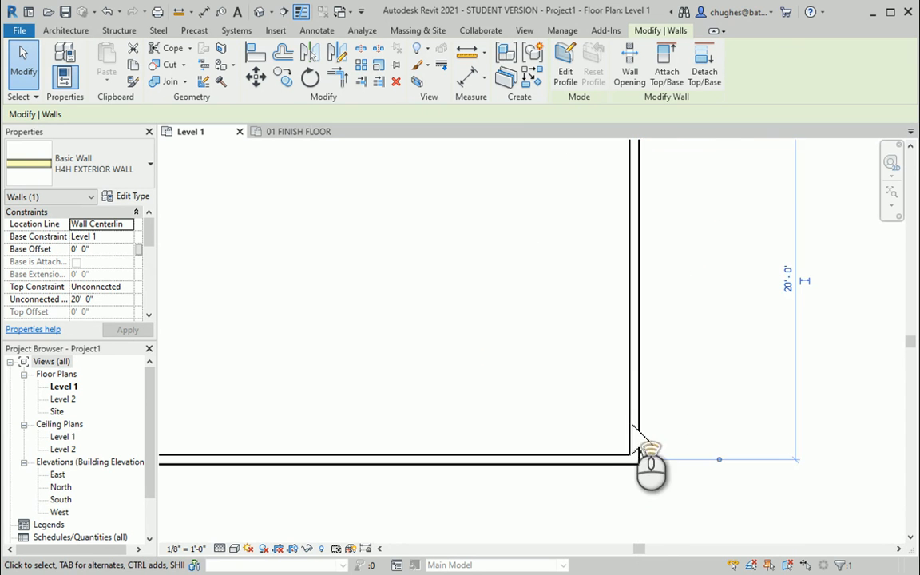
scroll(631, 469, "up", 1)
middle_click_drag(628, 478, 630, 515)
scroll(632, 515, "up", 1)
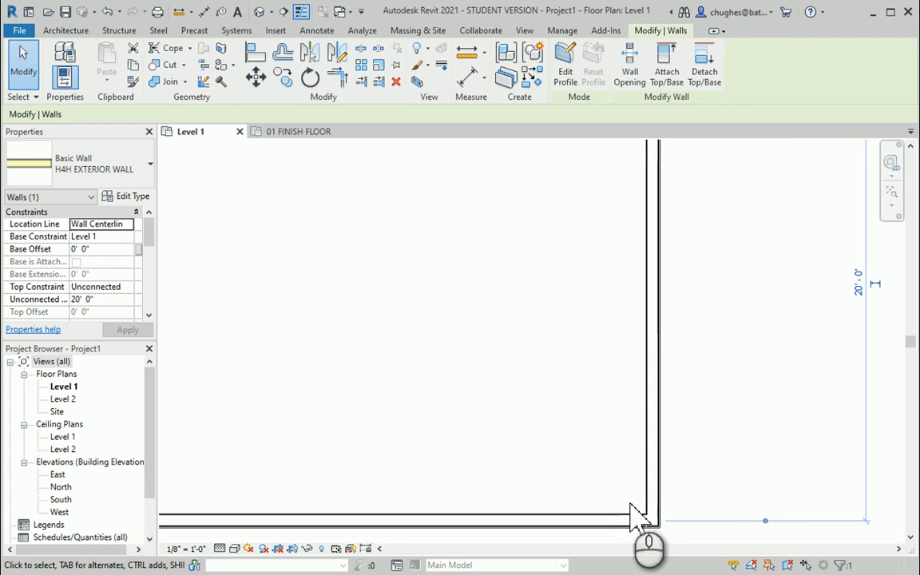
scroll(630, 515, "down", 2)
scroll(539, 409, "down", 1)
middle_click_drag(453, 377, 561, 366)
scroll(561, 366, "down", 2)
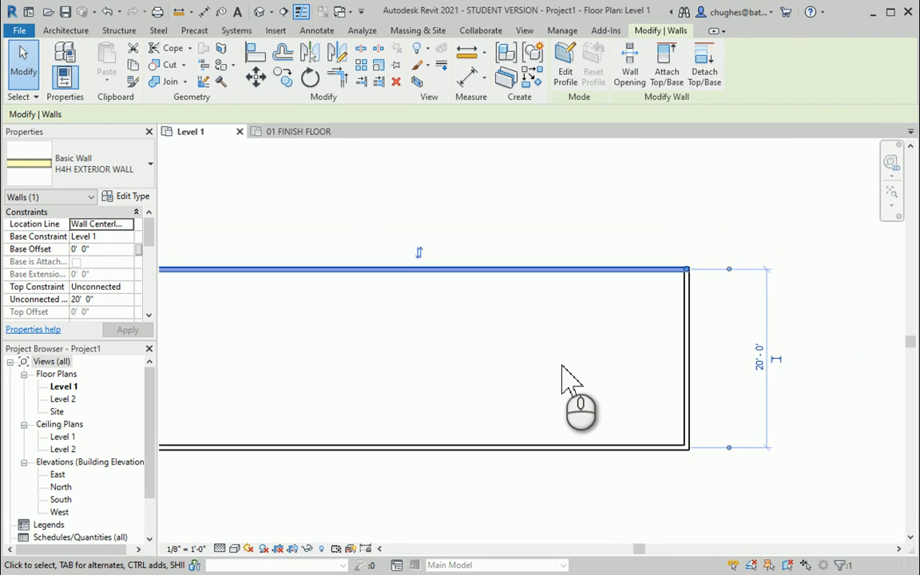
Set the distance between the north and south exterior walls to 40' and deselect the wall
left_click(704, 361)
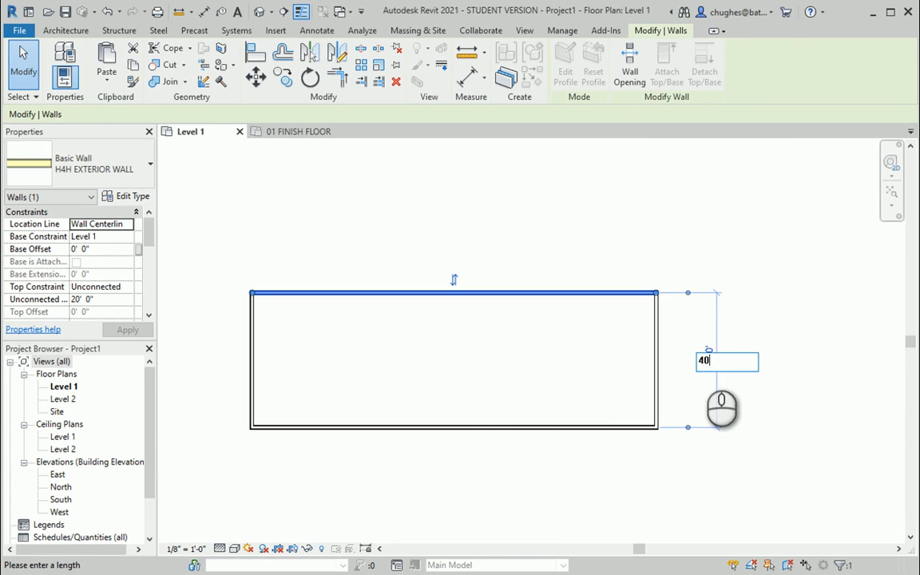
type("40")
key("Return")
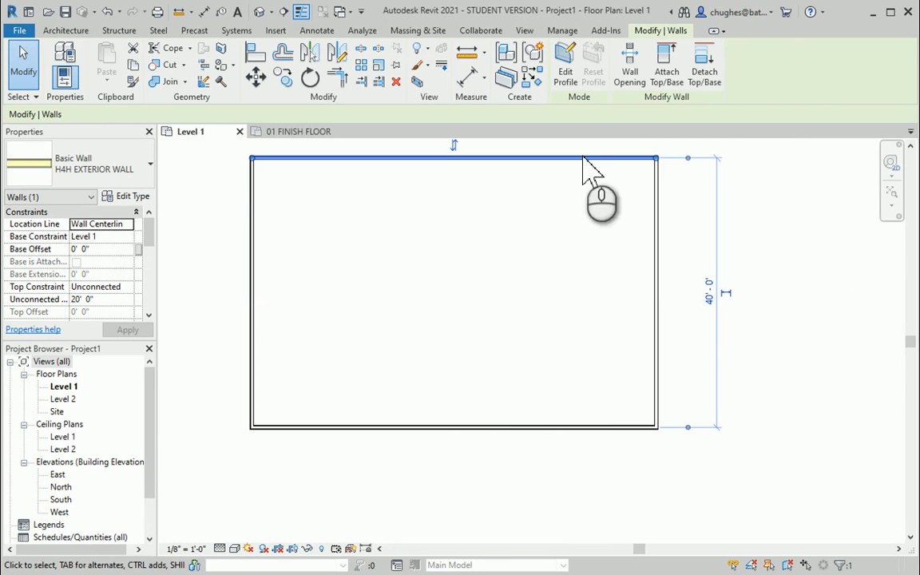
left_click(779, 243)
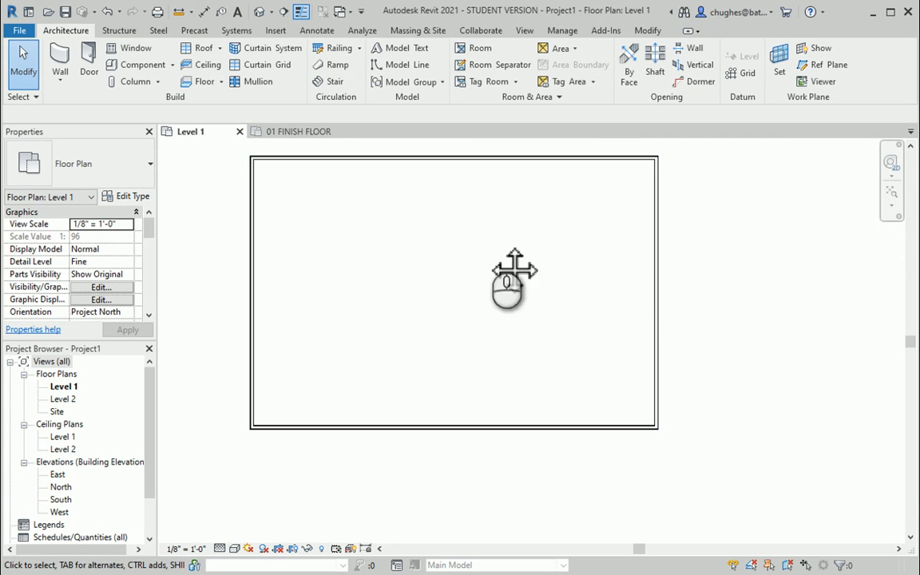
Draw two H4H INTERIOR WALL segments enclosing a northwest corner room about 16'-6" wide by 13'-0" deep
middle_click_drag(514, 269, 602, 296)
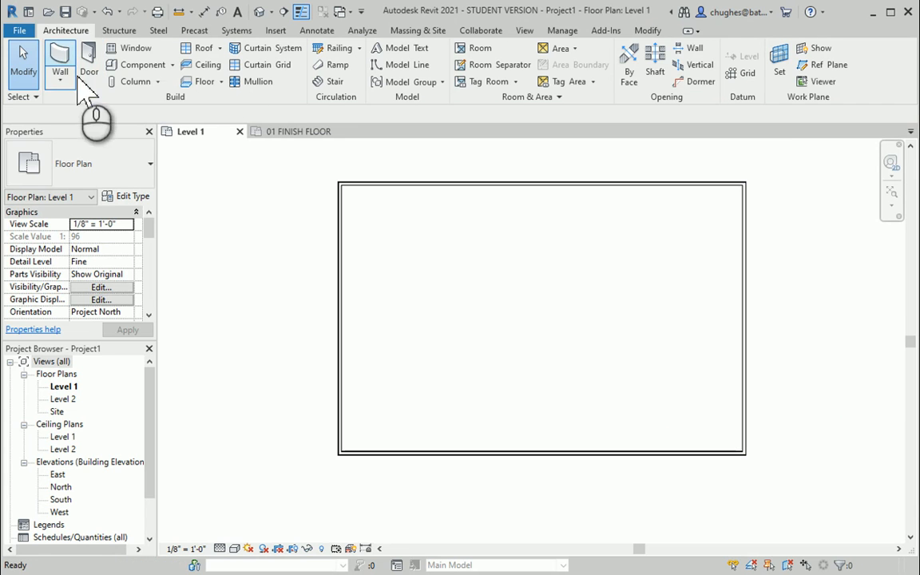
left_click(122, 175)
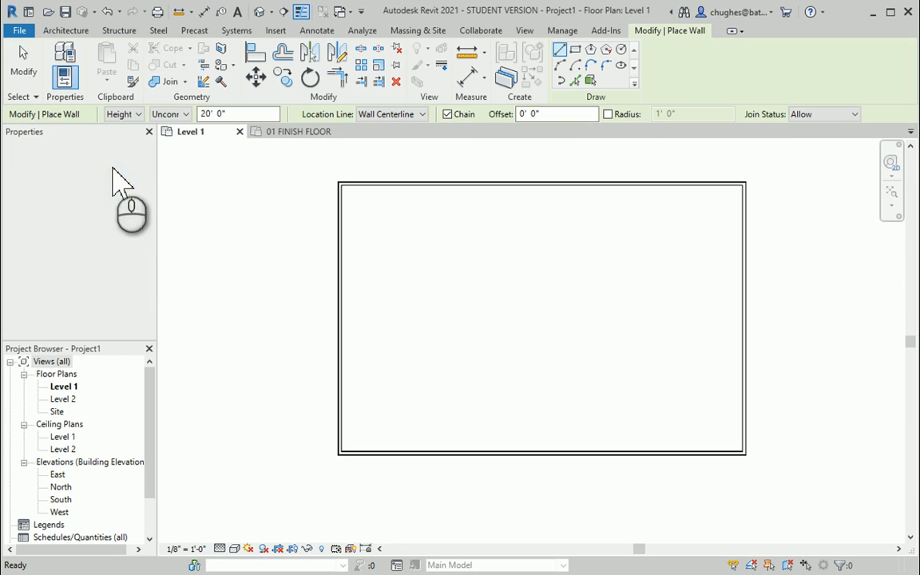
left_click(102, 245)
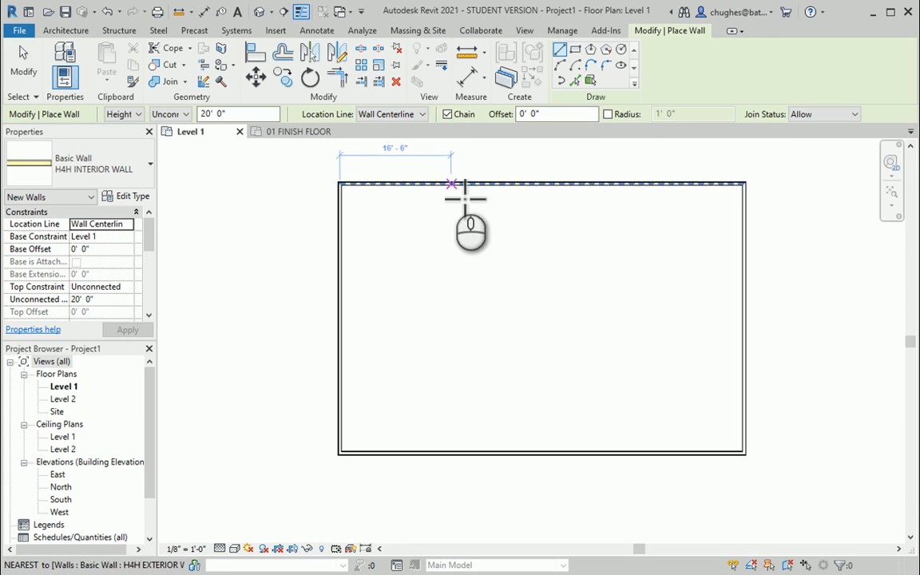
left_click(450, 184)
left_click(452, 271)
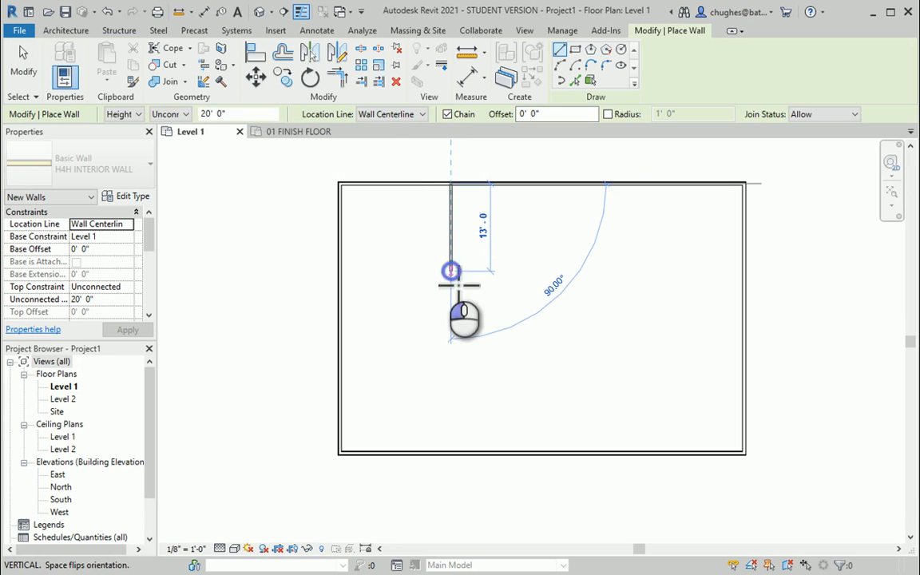
left_click(340, 272)
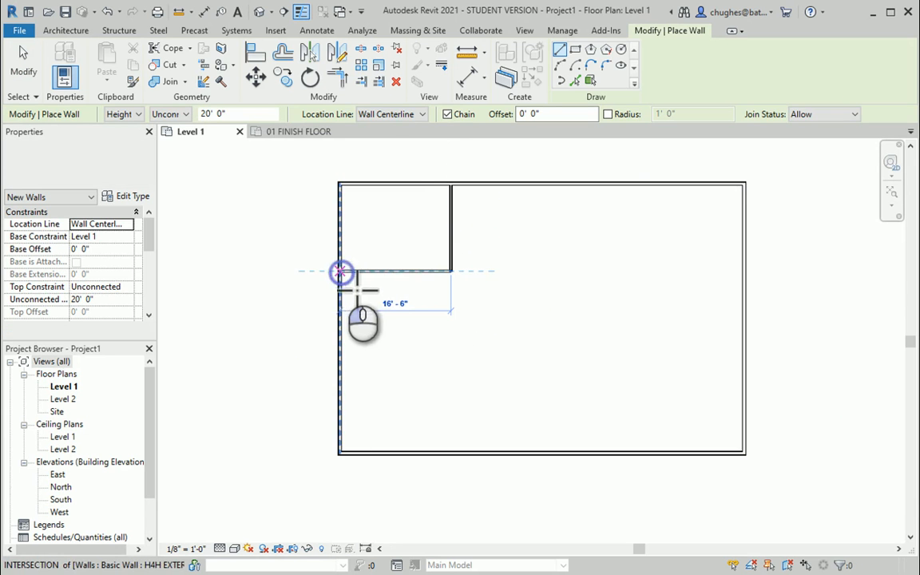
Enclose a southwest corner room about 12'-6" deep with two interior walls, its east side aligned with the northwest room's
left_click(340, 370)
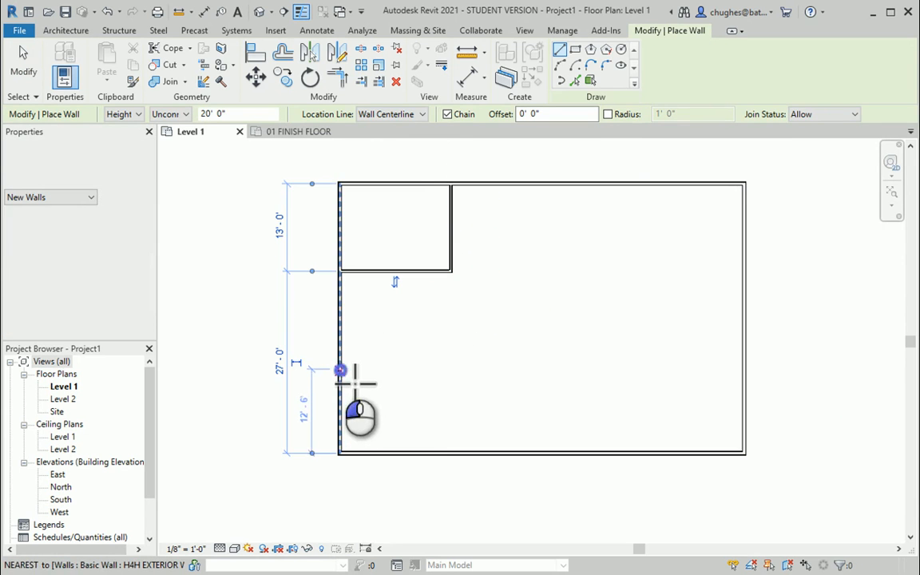
left_click(451, 369)
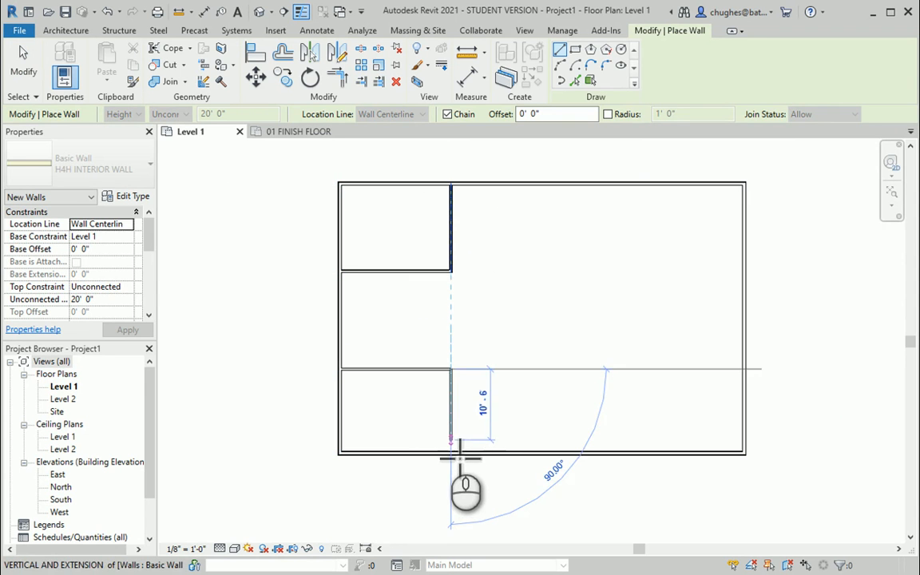
left_click(451, 452)
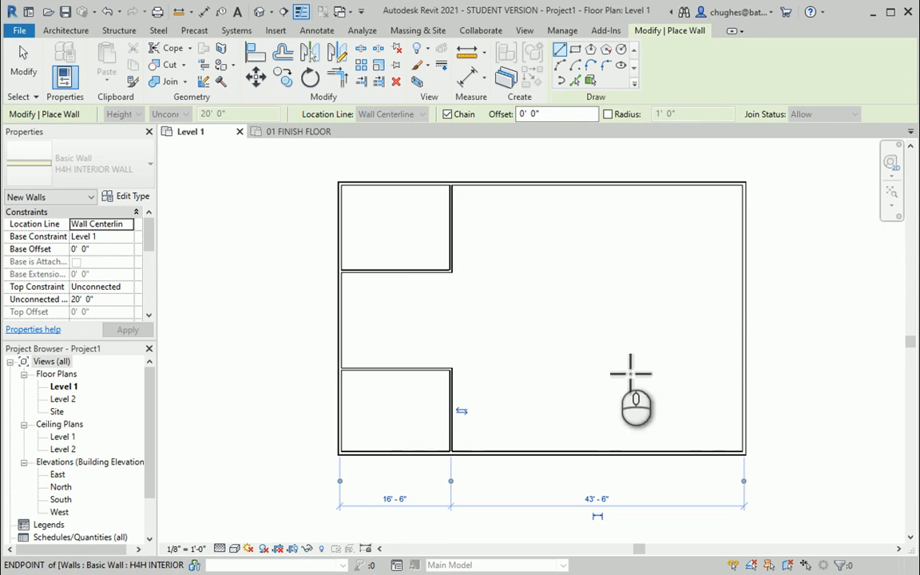
Draw a freestanding horizontal interior wall from the east exterior wall toward the middle of the plan, and end wall placement
left_click(743, 303)
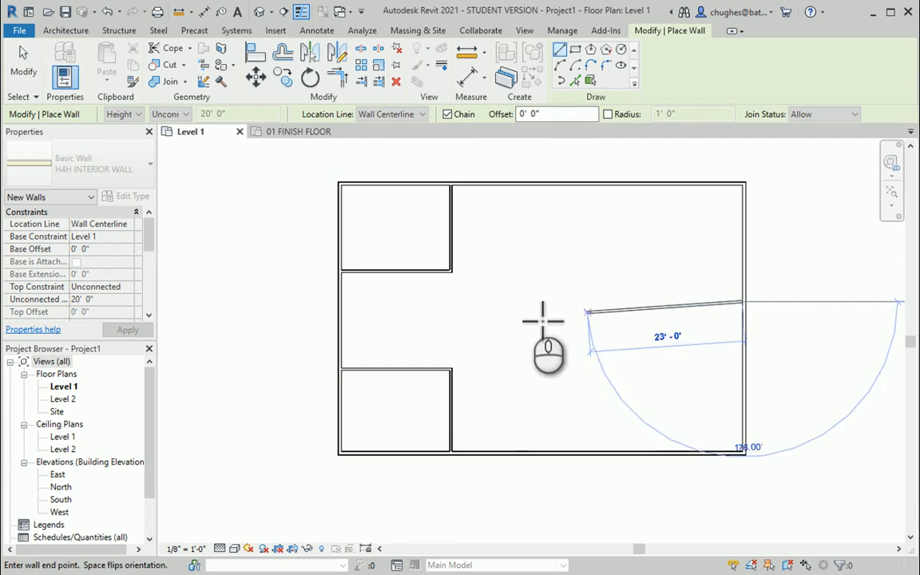
left_click(568, 301)
right_click(571, 271)
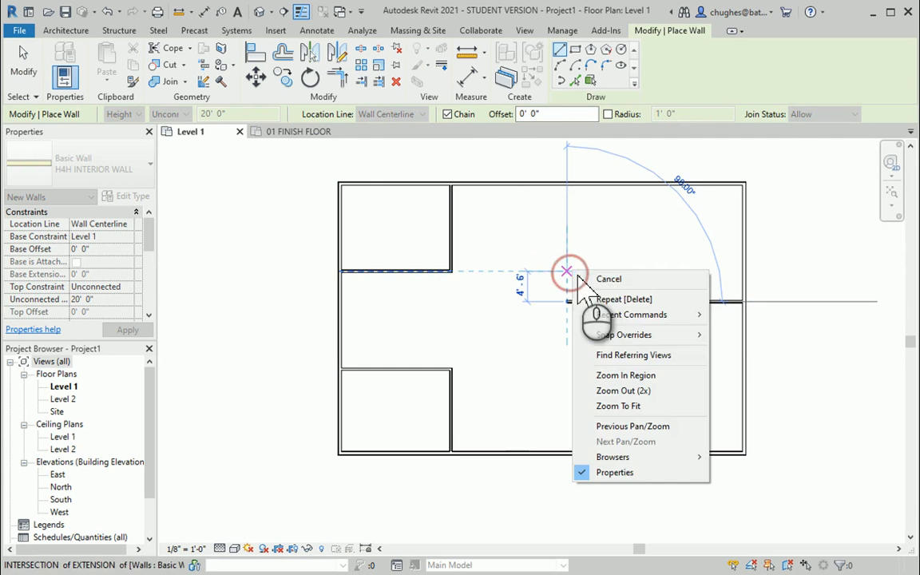
left_click(593, 276)
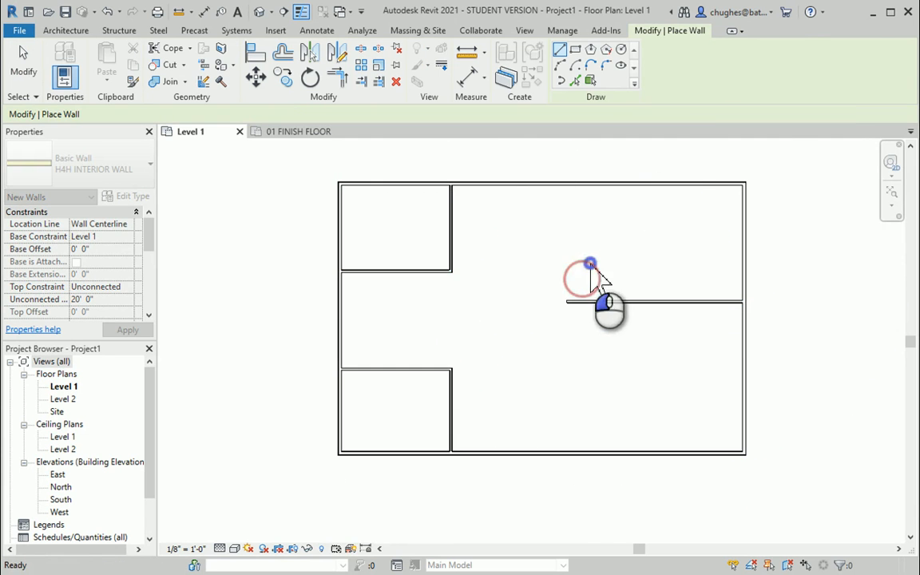
left_click(688, 301)
left_click_drag(744, 302, 744, 302)
left_click(765, 300)
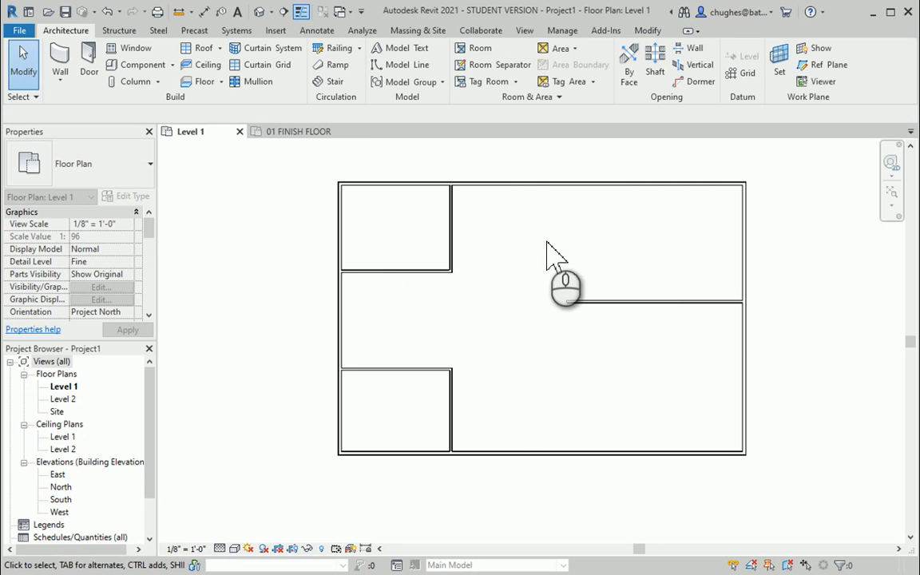
Check the temporary dimensions of the northwest room's east wall and deselect it
scroll(390, 222, "up", 3)
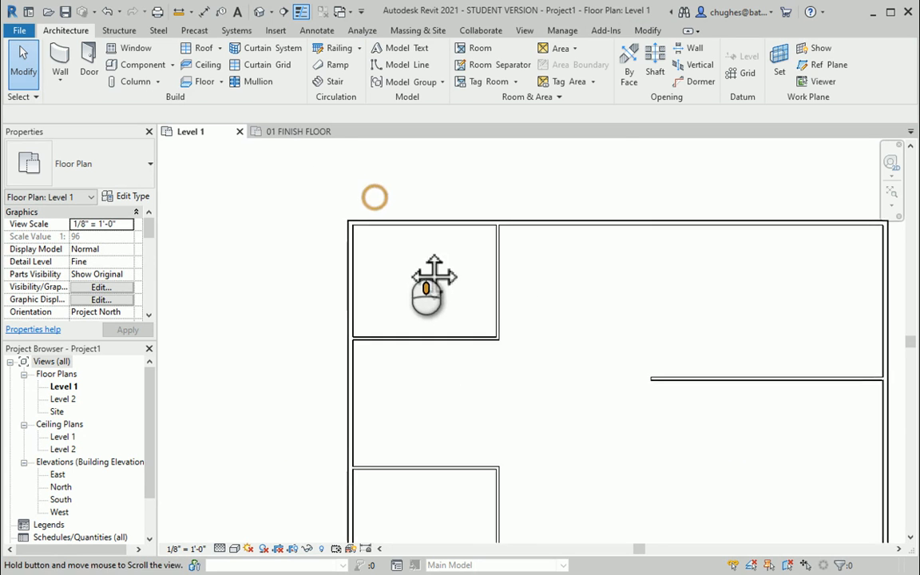
left_click(529, 279)
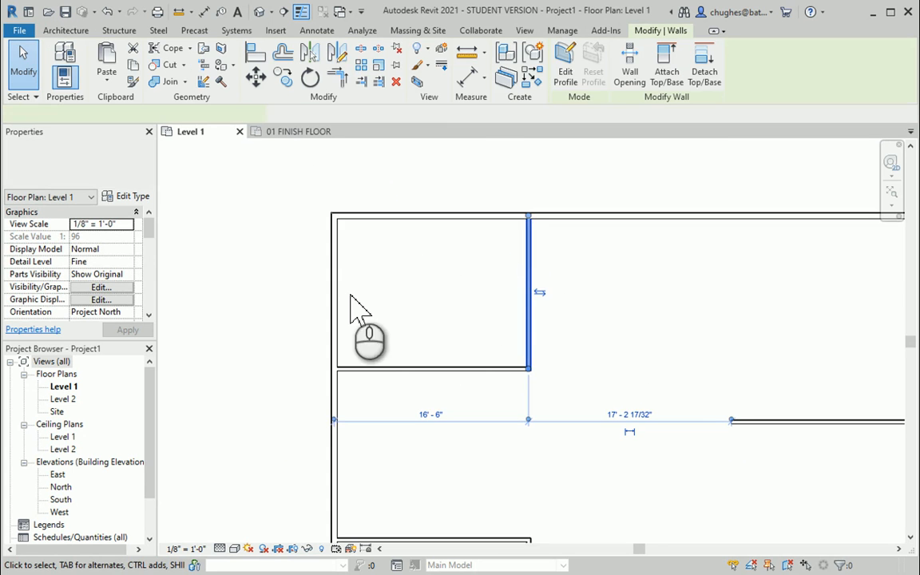
middle_click_drag(471, 328, 436, 313)
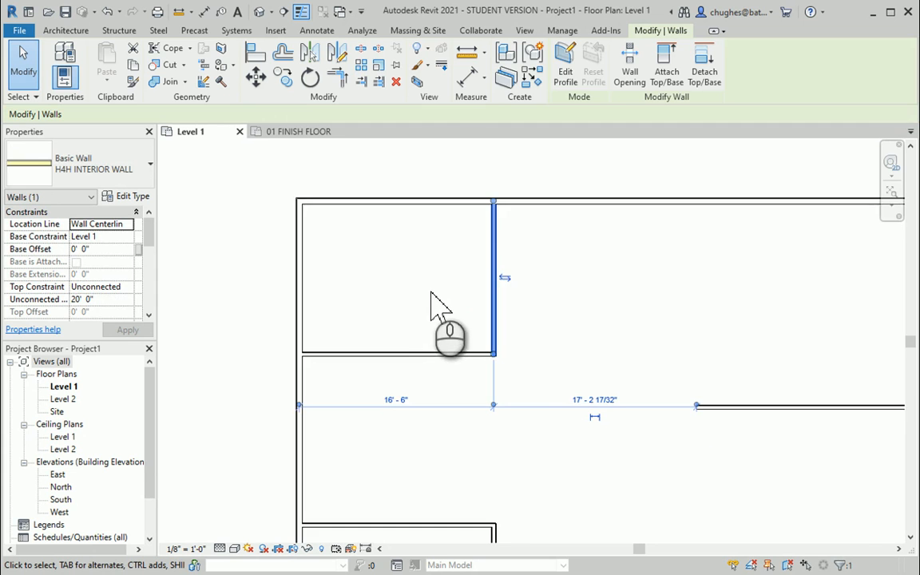
scroll(431, 304, "down", 2)
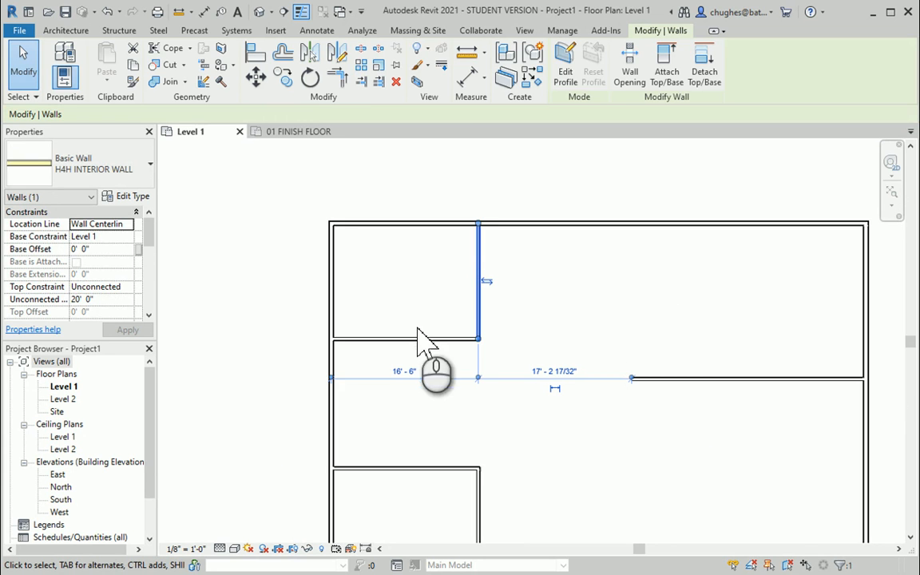
left_click(445, 206)
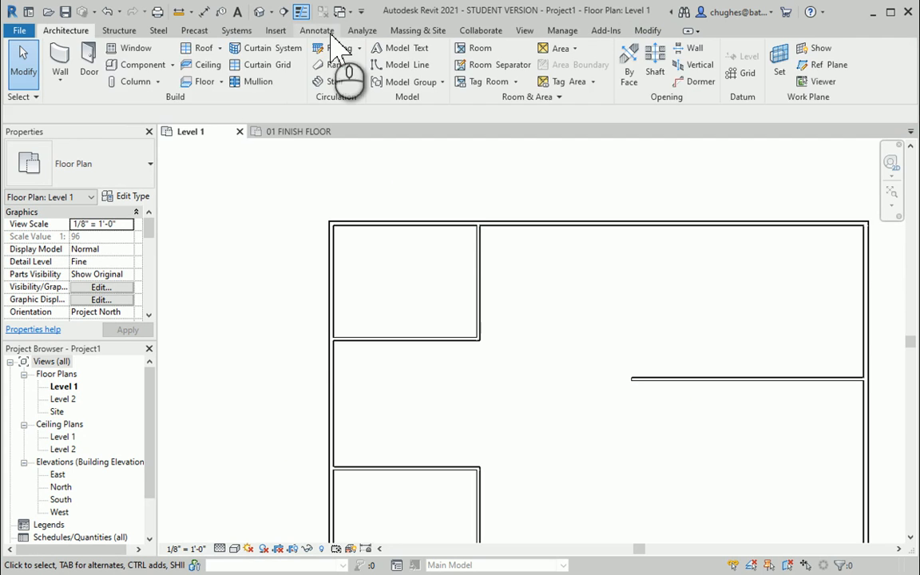
Place an aligned dimension across the northwest room's width, measured between the inner wall faces and positioned above the north wall
left_click(323, 32)
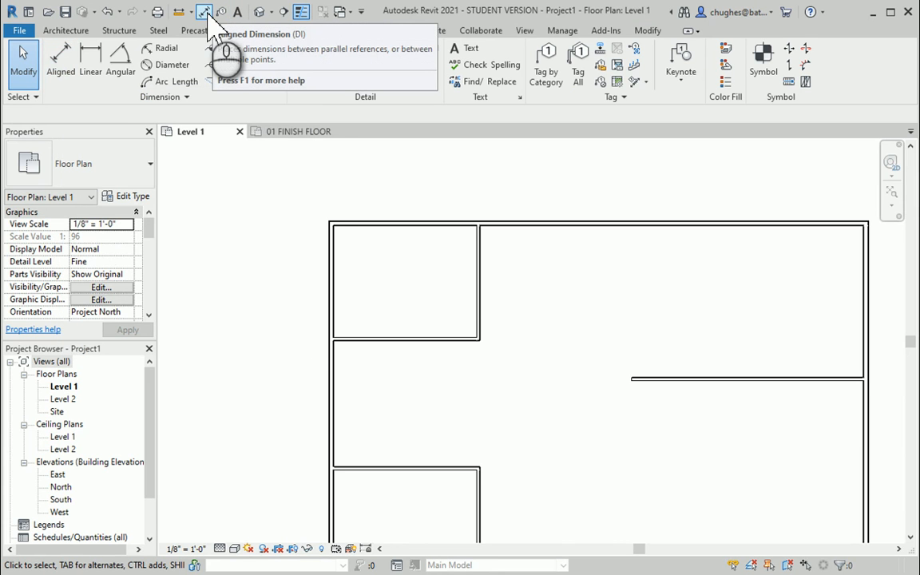
left_click(65, 61)
left_click(176, 114)
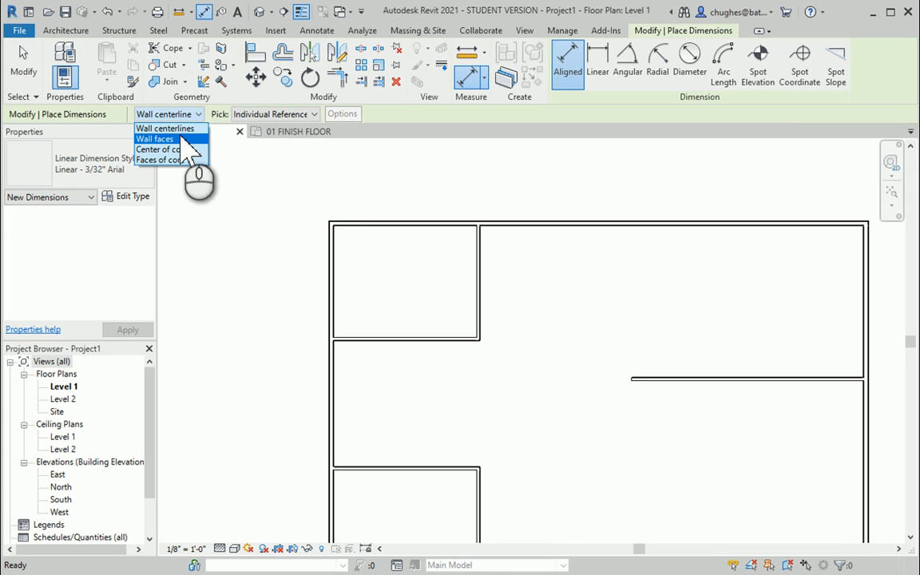
left_click(159, 138)
scroll(344, 233, "up", 5)
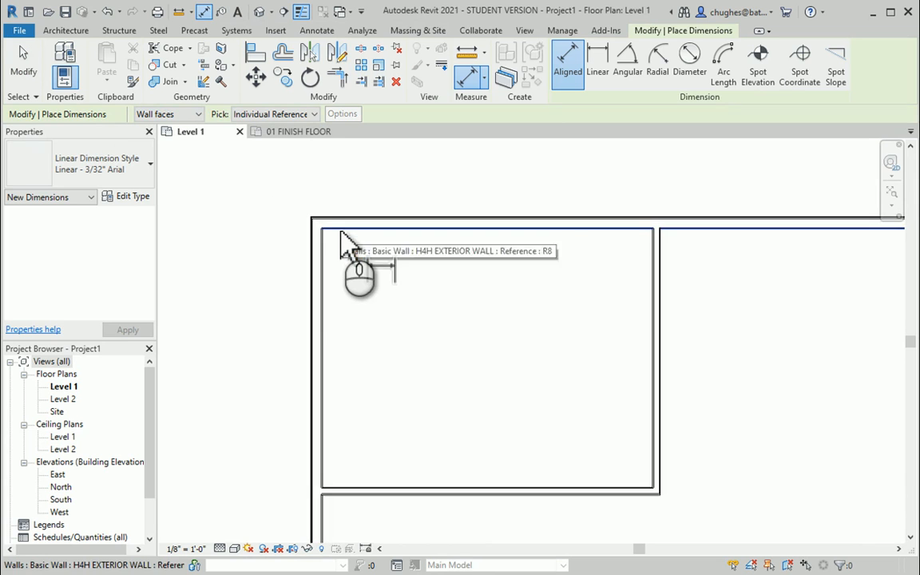
left_click(329, 265)
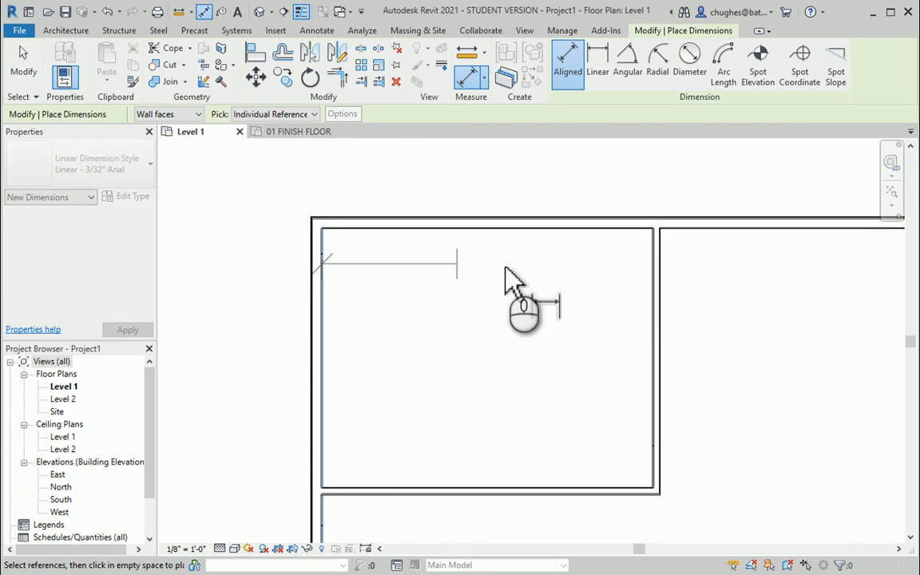
left_click(651, 264)
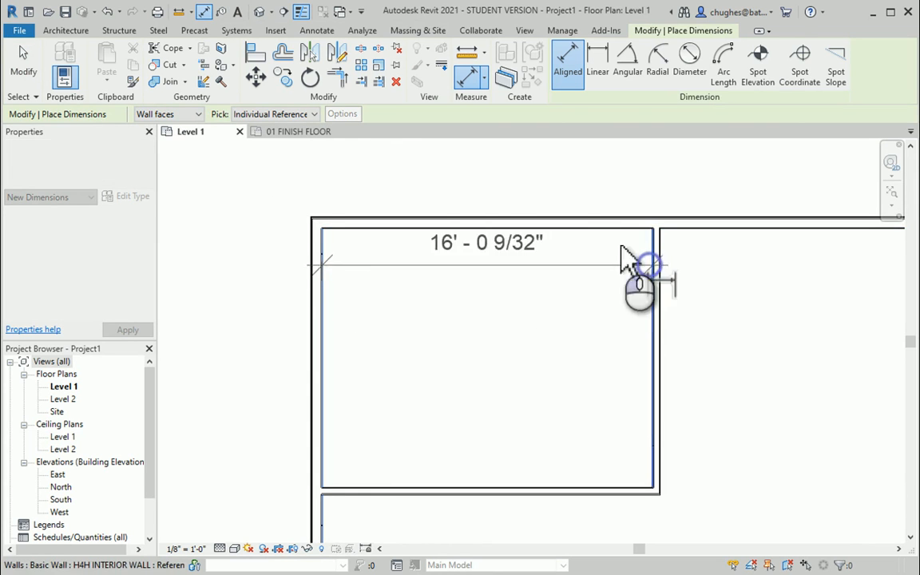
middle_click_drag(550, 241, 525, 240)
scroll(526, 236, "down", 2)
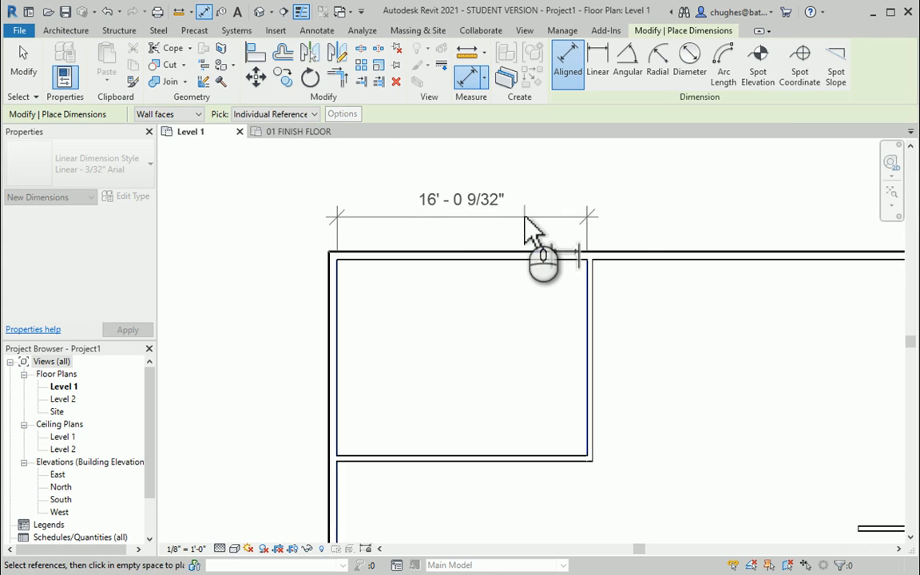
left_click(527, 225)
right_click(628, 189)
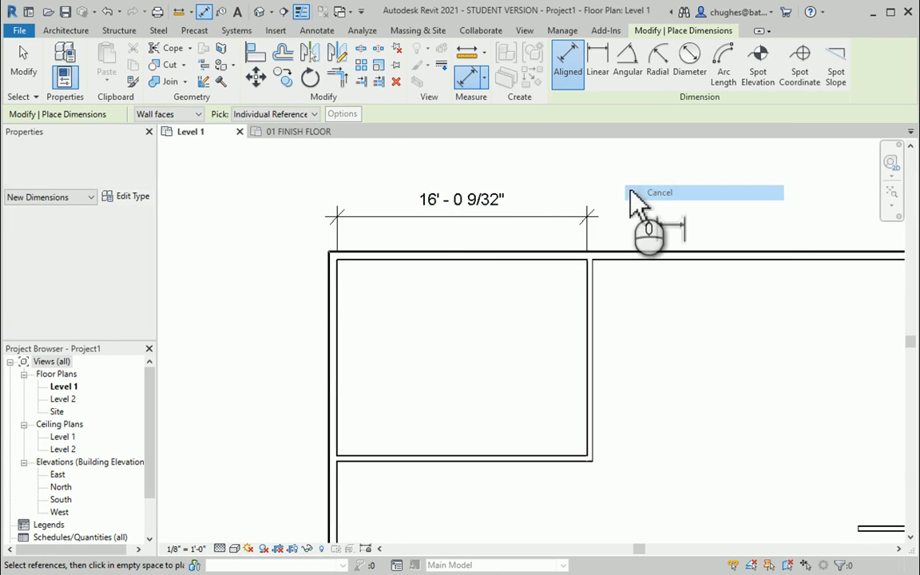
left_click(630, 193)
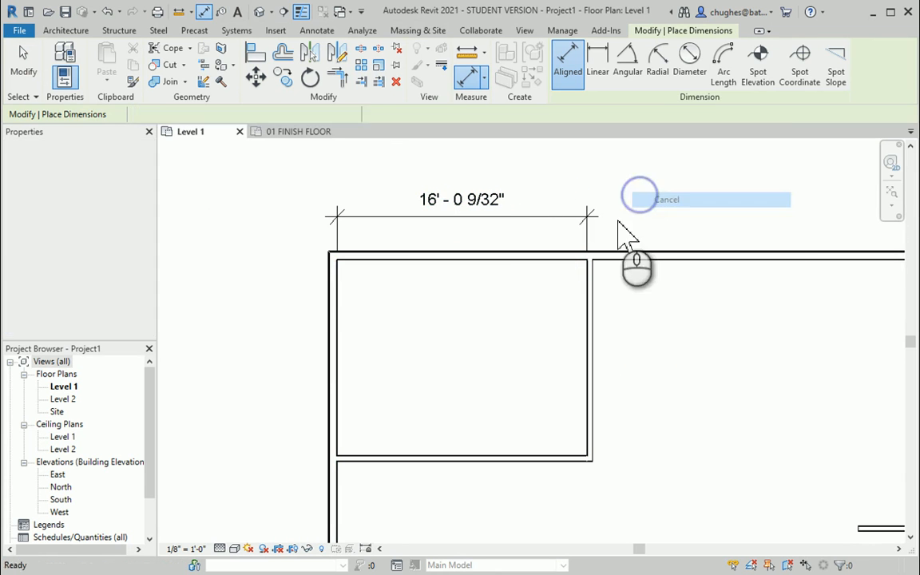
left_click(590, 332)
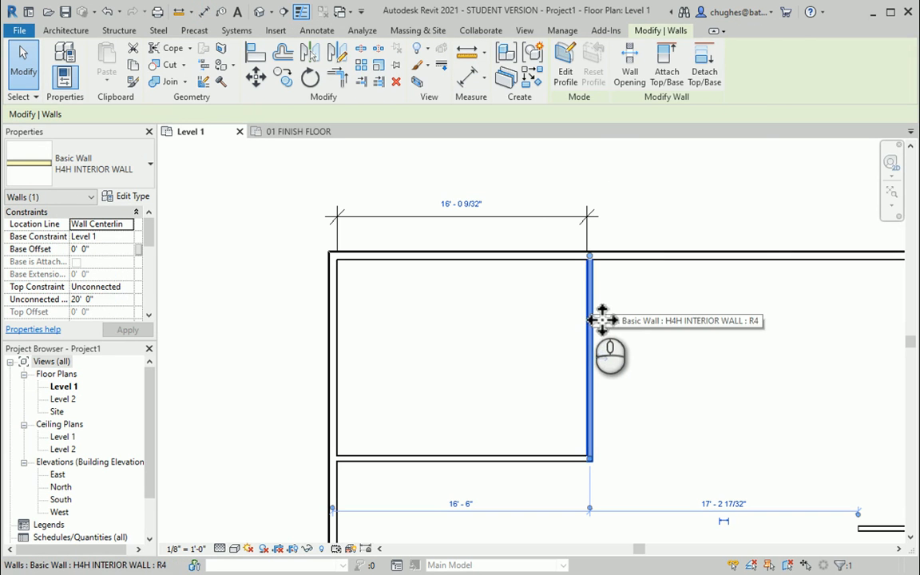
left_click(668, 204)
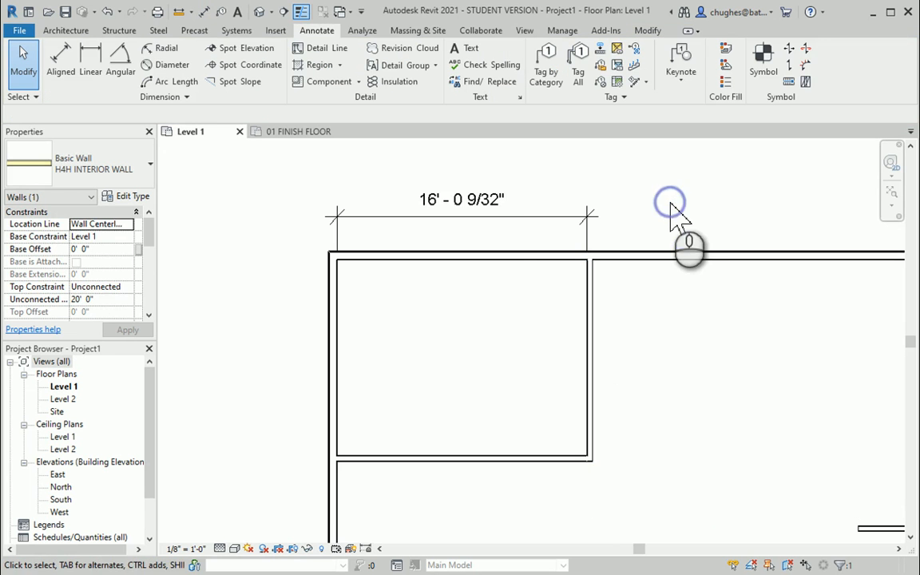
left_click(461, 202)
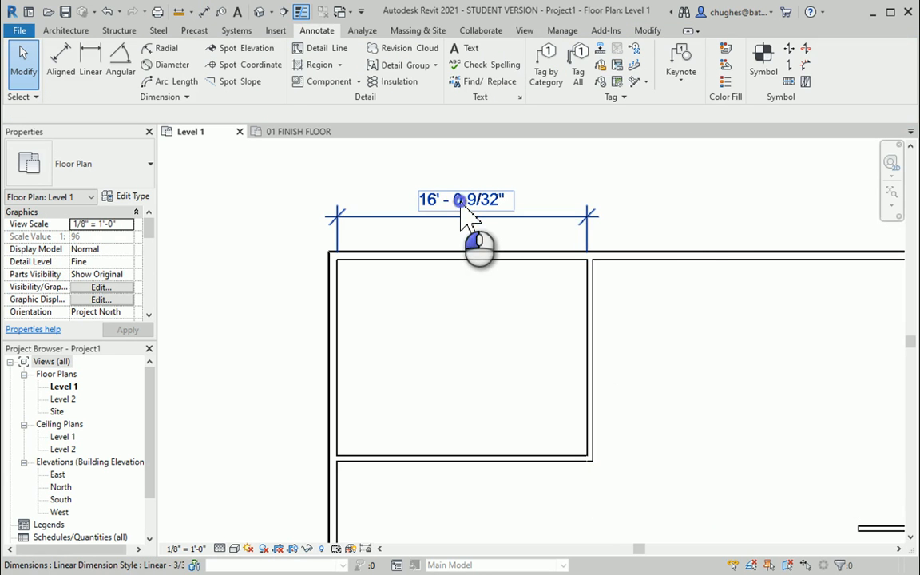
left_click(473, 192)
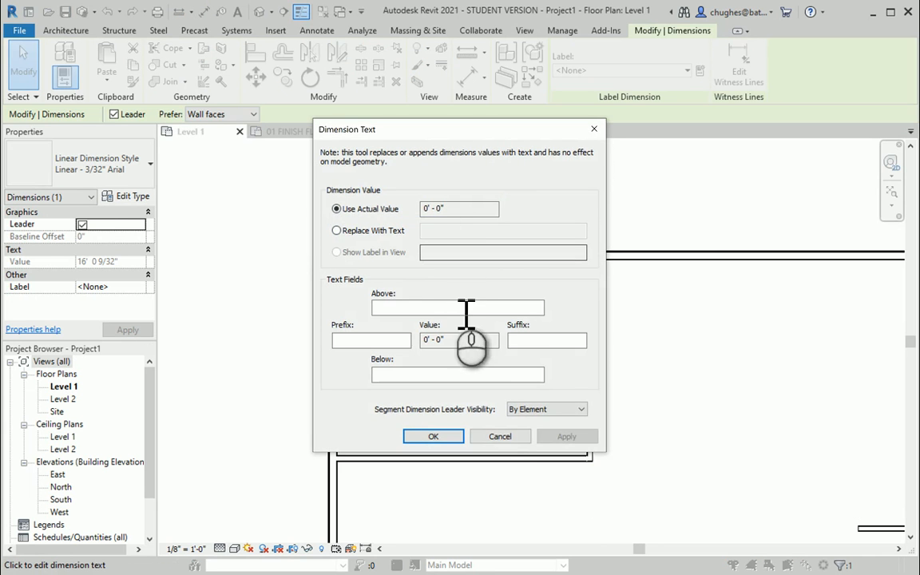
left_click(500, 436)
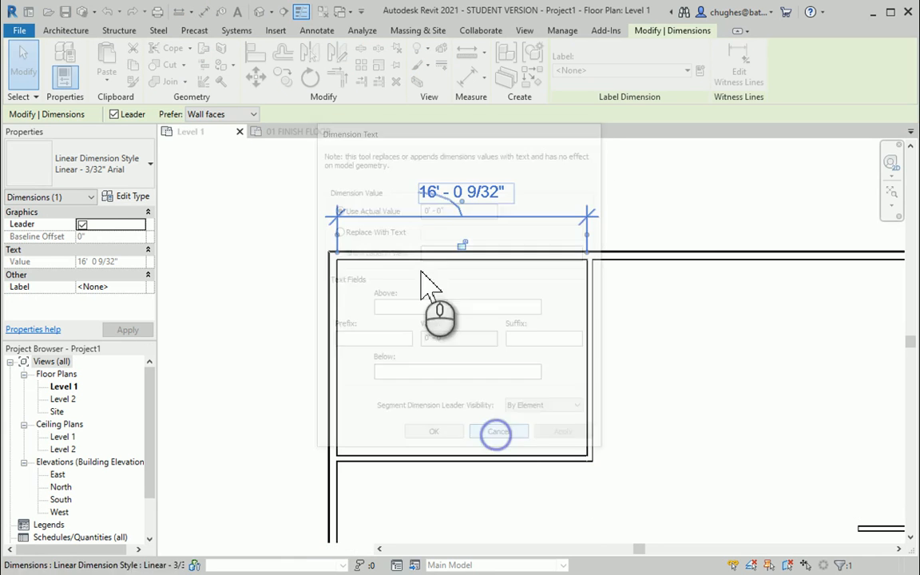
left_click(107, 12)
left_click(131, 11)
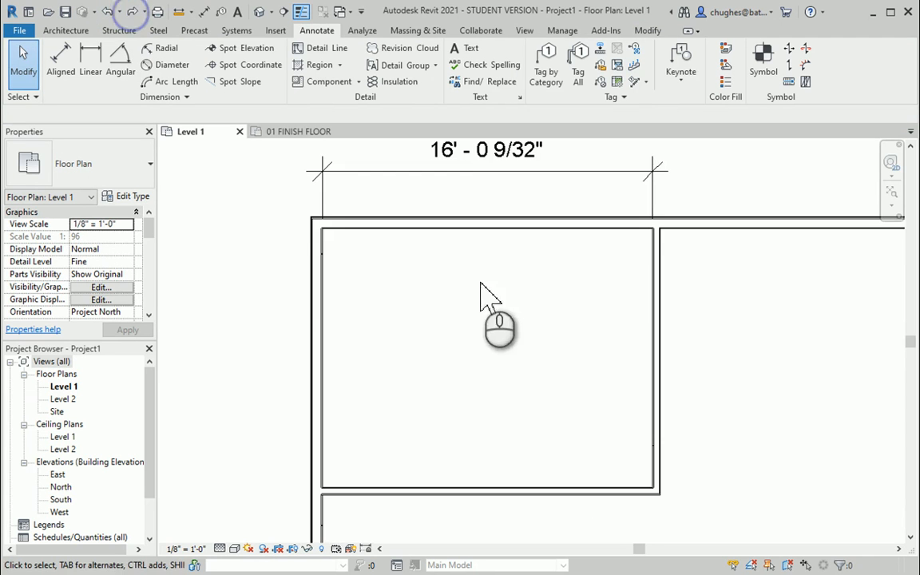
Move the northwest room's east wall by setting the width dimension to 20'
scroll(395, 334, "down", 2)
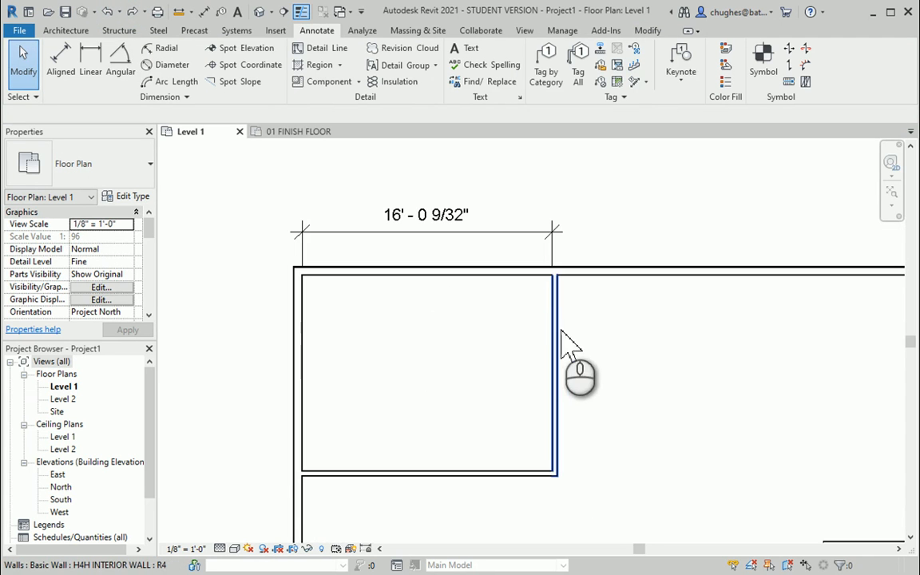
left_click(562, 332)
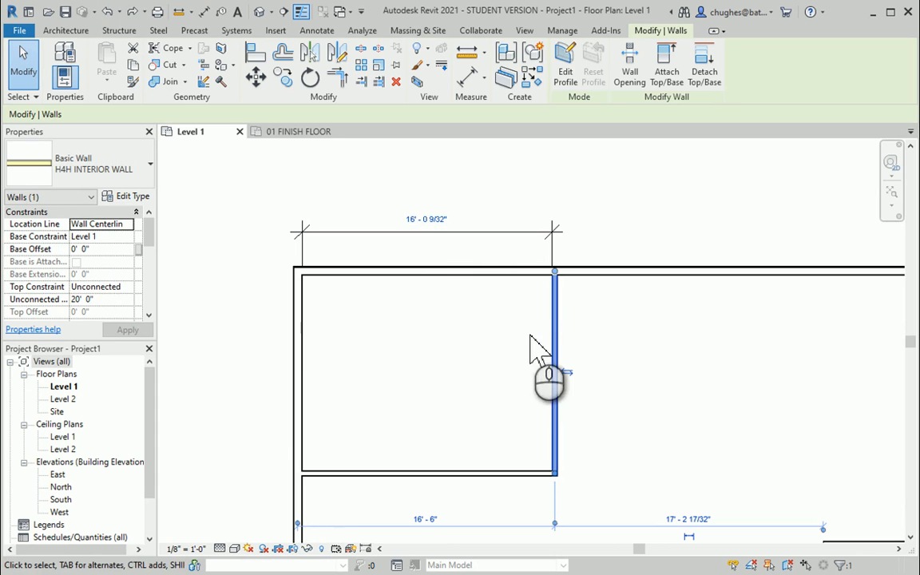
left_click(438, 220)
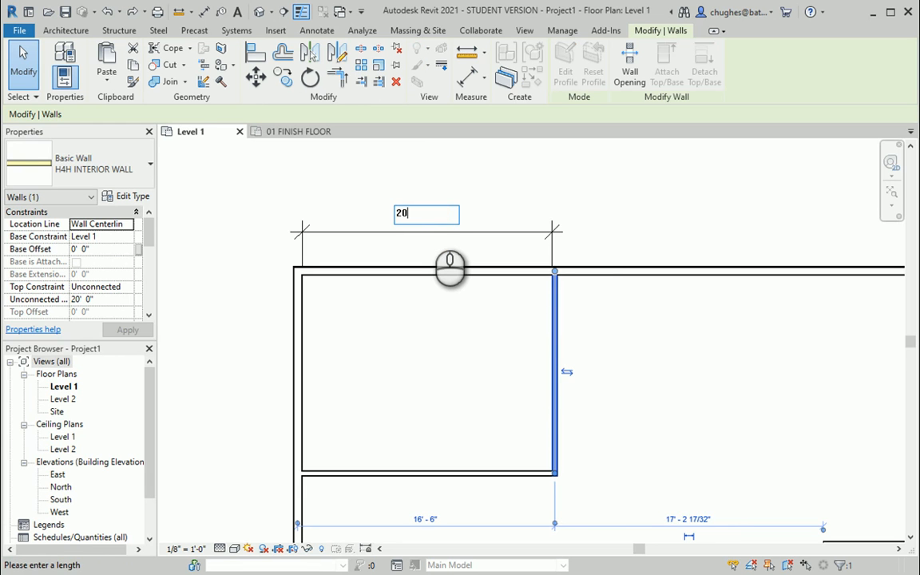
key("Return")
left_click(580, 209)
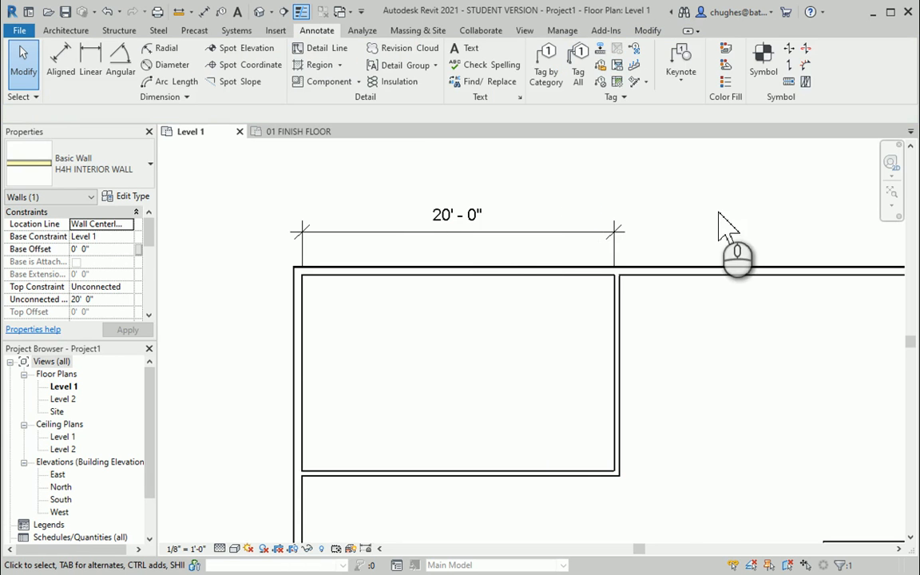
Lock the northwest room's width dimension and deselect it
left_click(507, 236)
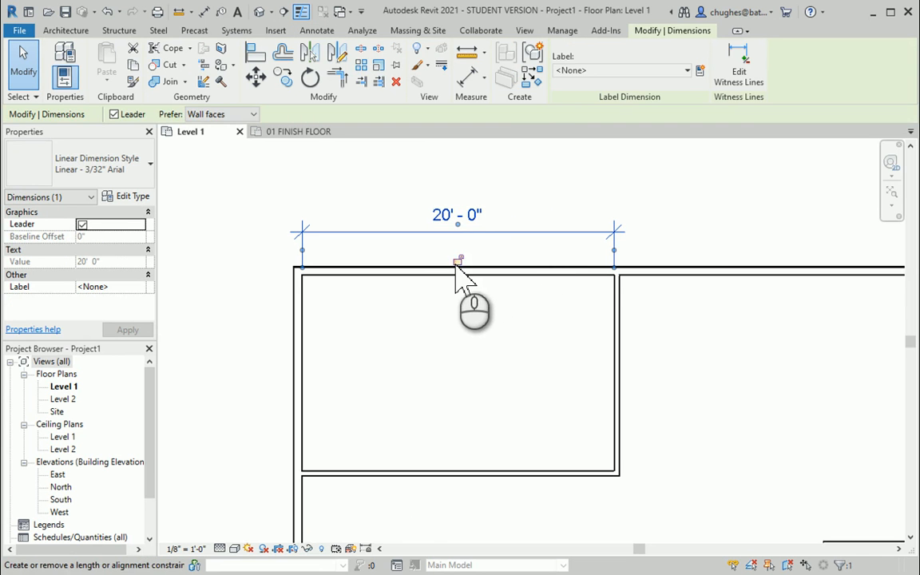
left_click(458, 260)
left_click(671, 233)
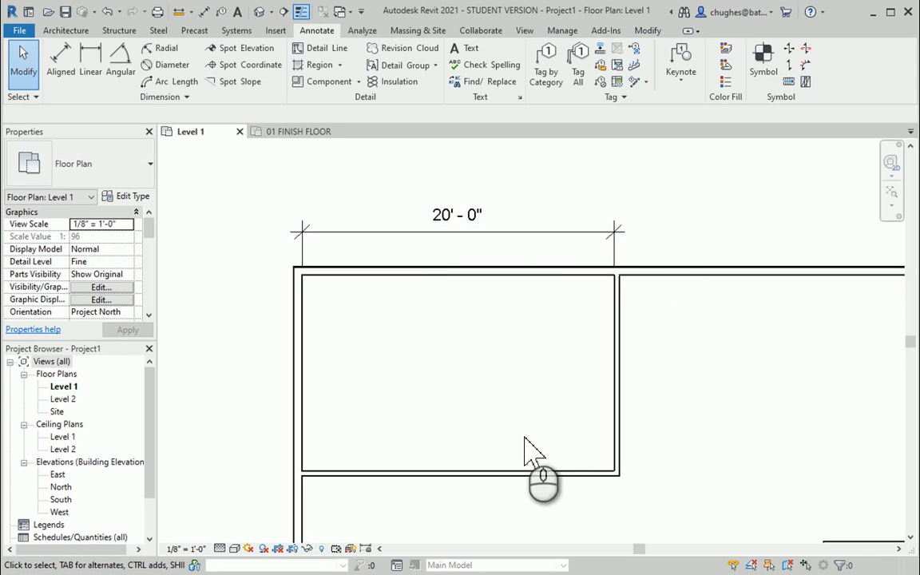
Place an aligned dimension for the northwest room's depth between its inner wall faces, outside the west wall, and end dimensioning
middle_click_drag(466, 414, 463, 396)
scroll(463, 396, "down", 1)
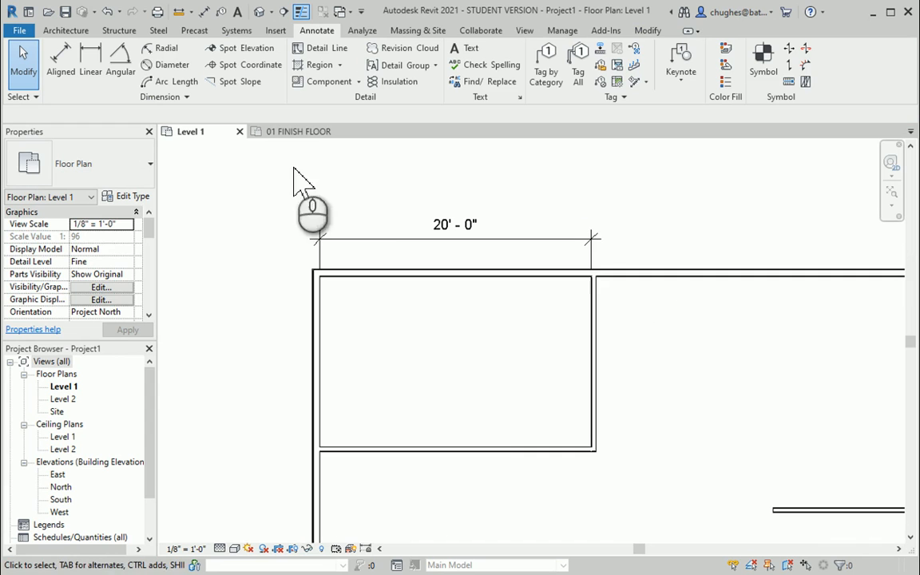
left_click(204, 12)
left_click(361, 278)
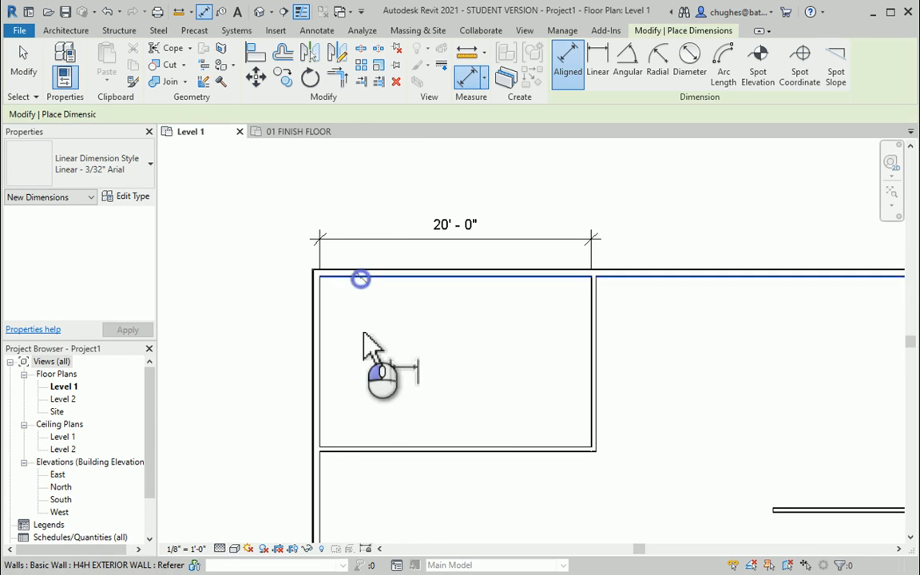
left_click(366, 445)
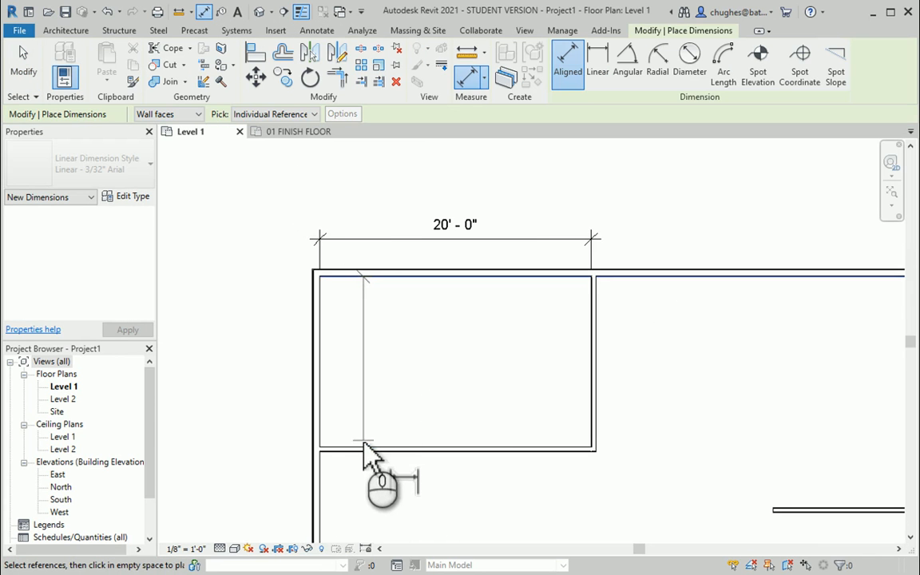
left_click(272, 371)
scroll(311, 288, "down", 2)
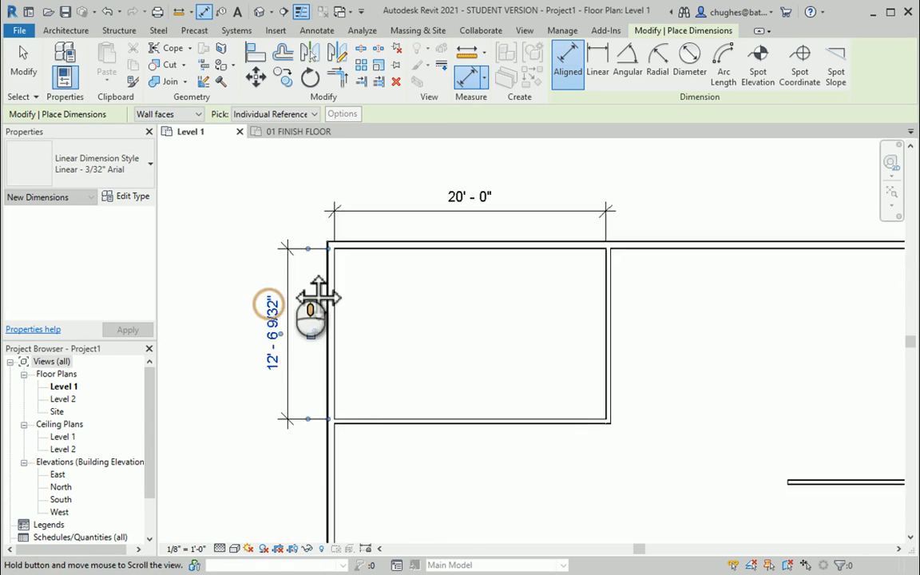
scroll(311, 276, "down", 1)
right_click(333, 277)
right_click(341, 284)
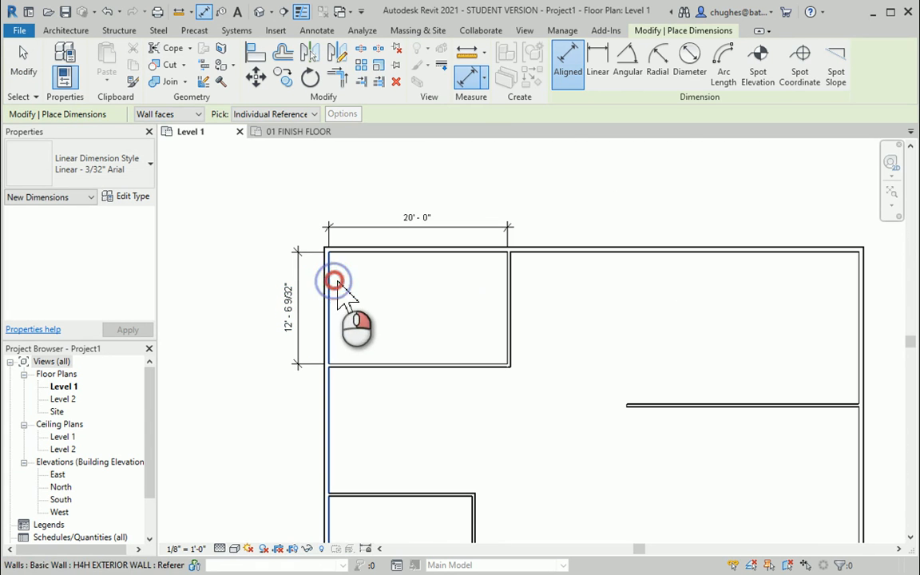
left_click(345, 289)
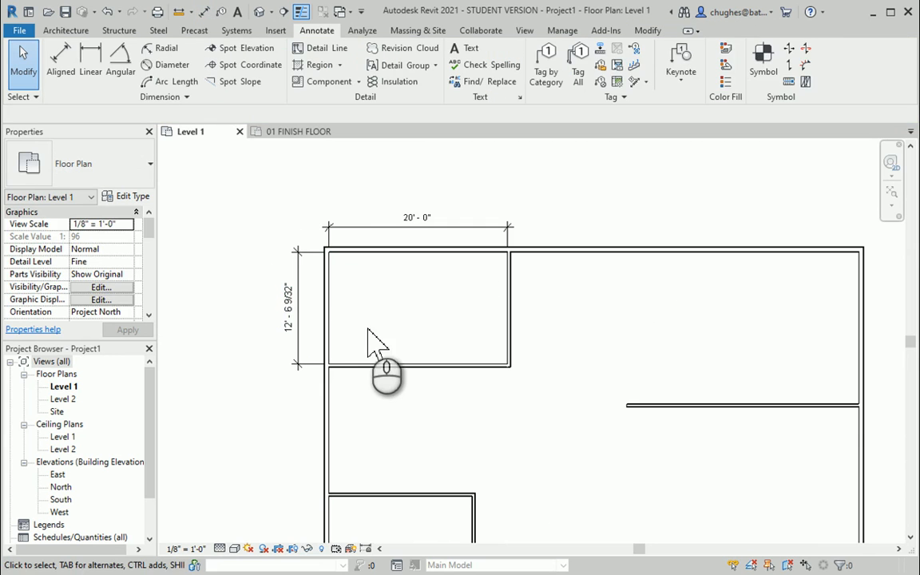
Move the northwest room's south wall by setting the depth dimension to 15'
left_click(379, 367)
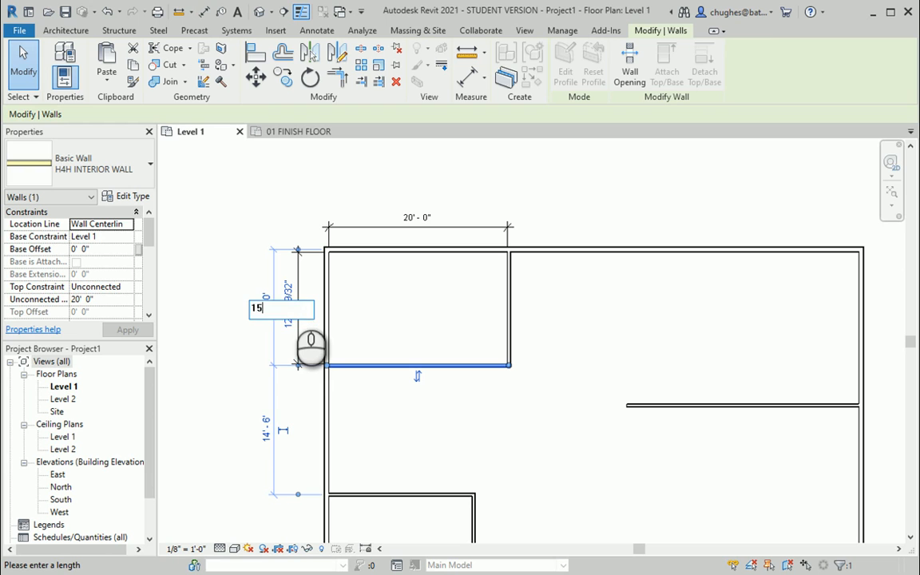
key("Return")
left_click(221, 253)
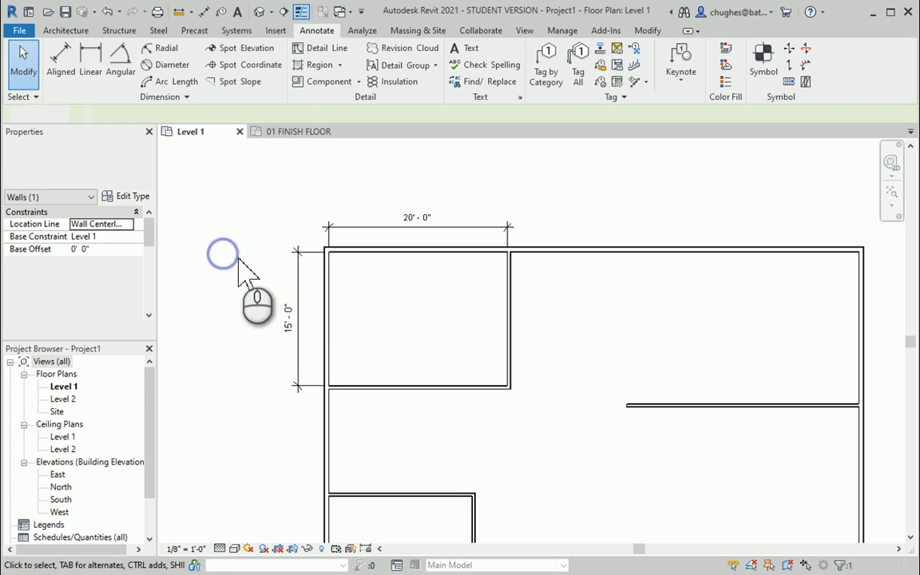
Lock the northwest room's depth dimension and deselect it
left_click(294, 288)
left_click(312, 320)
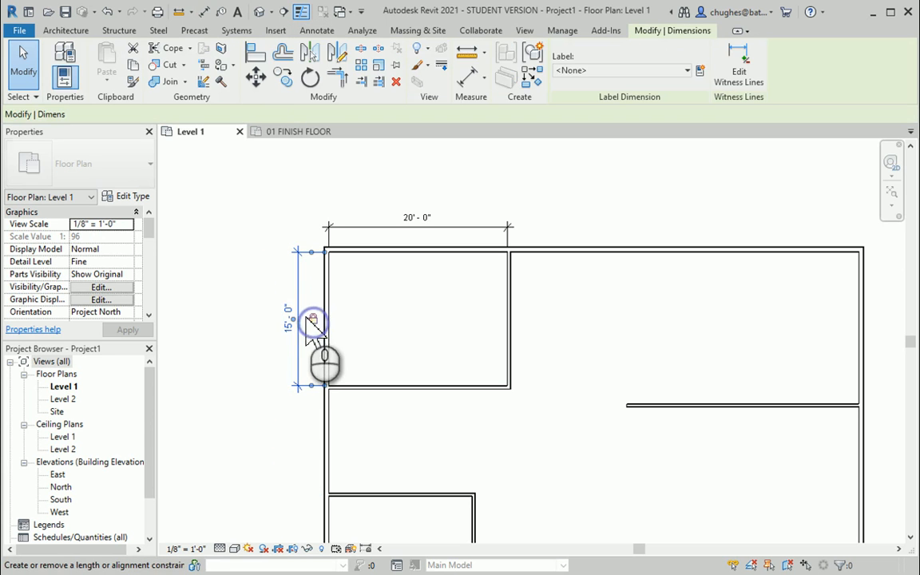
left_click(261, 259)
middle_click_drag(202, 296, 208, 275)
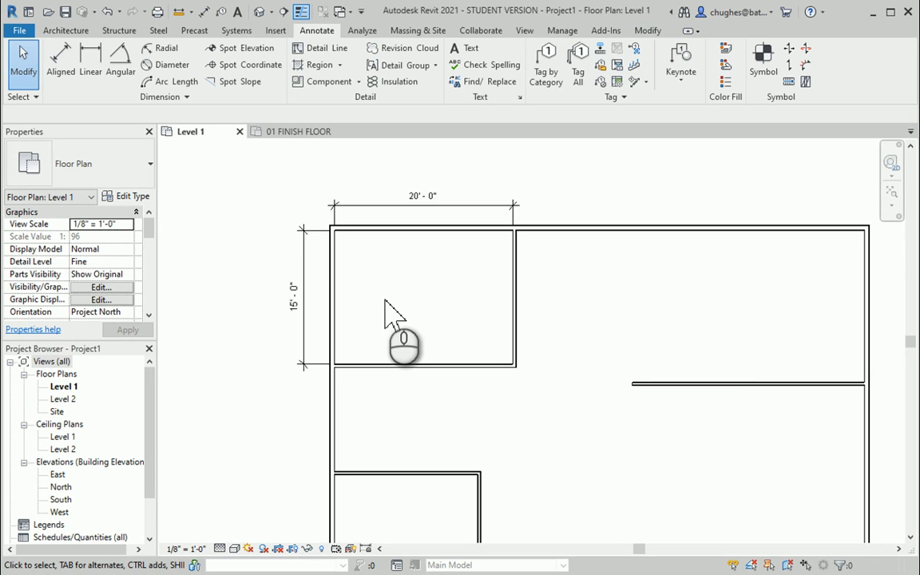
Move the southwest room's east wall by setting its width from the west wall's inner face to 18', then deselect it
scroll(376, 284, "down", 1)
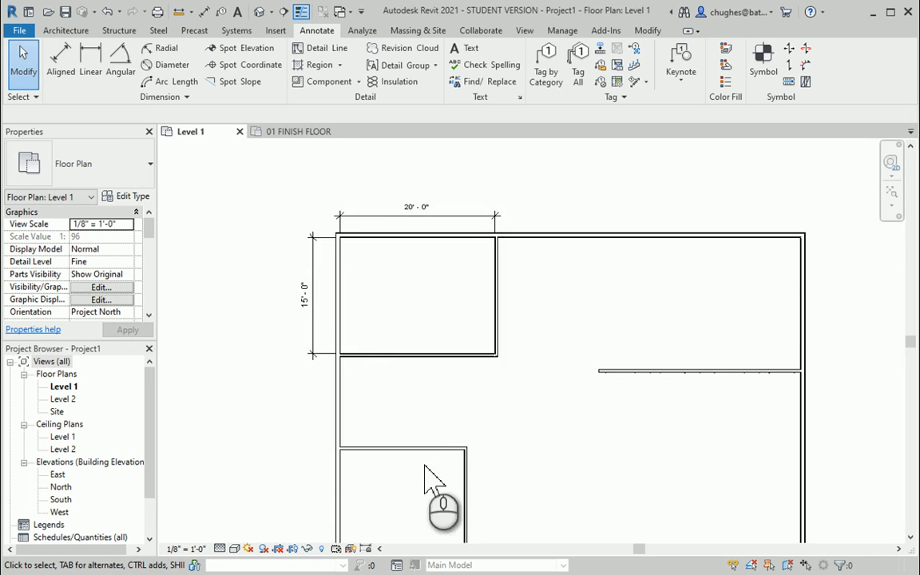
middle_click_drag(441, 458, 446, 373)
scroll(430, 382, "up", 2)
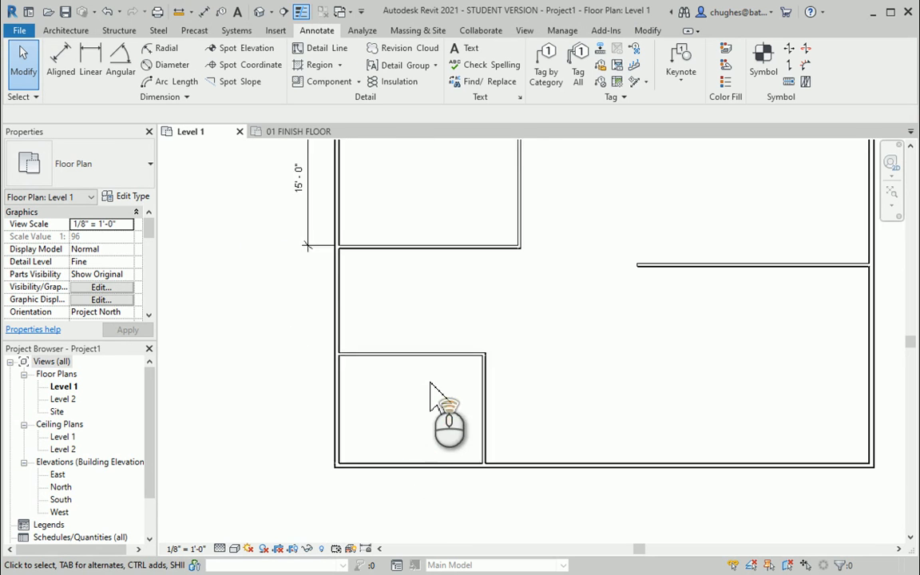
left_click(488, 401)
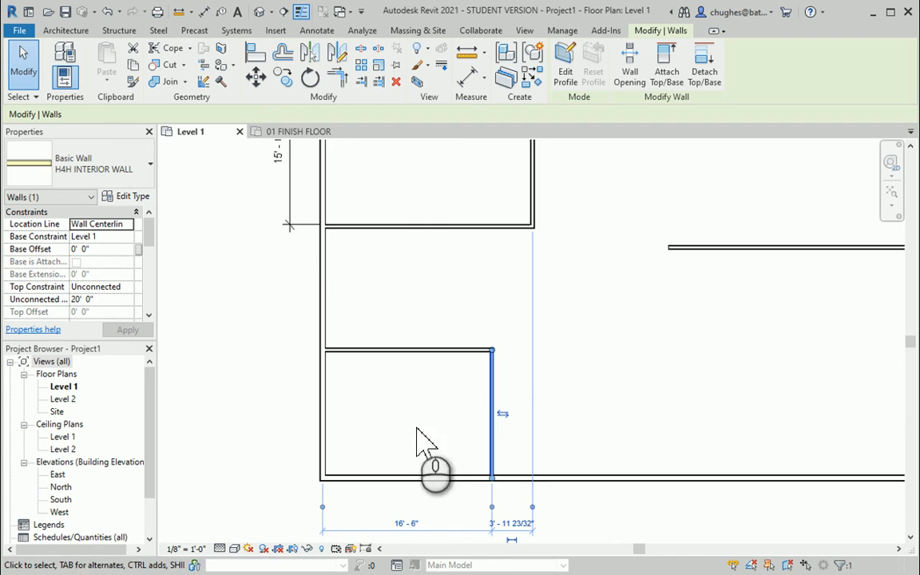
middle_click_drag(441, 495, 435, 448)
scroll(435, 444, "up", 1)
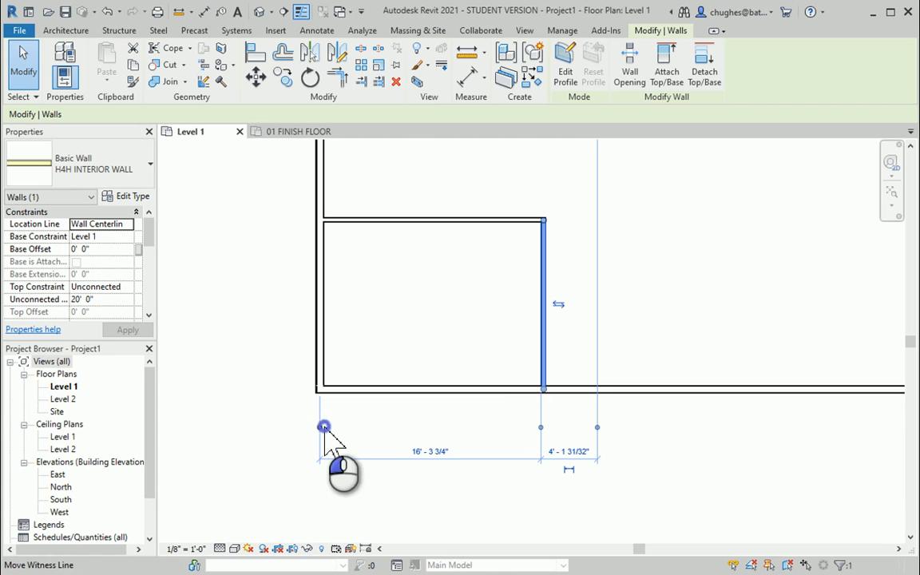
left_click(426, 453)
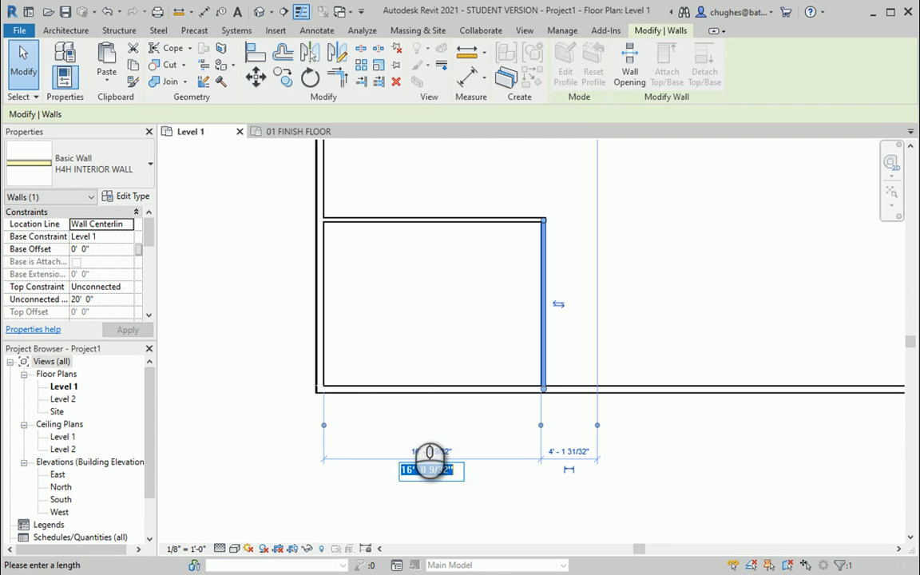
key("Return")
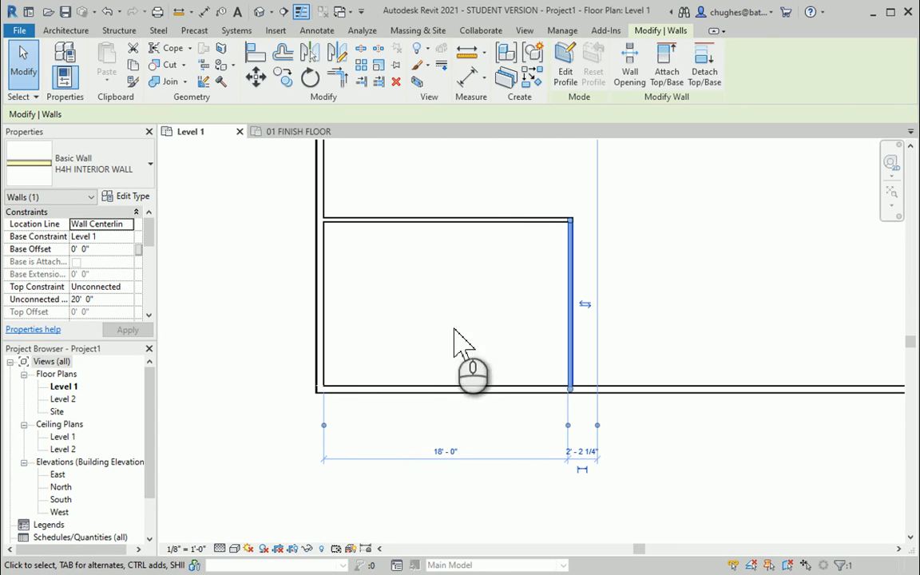
key("Escape")
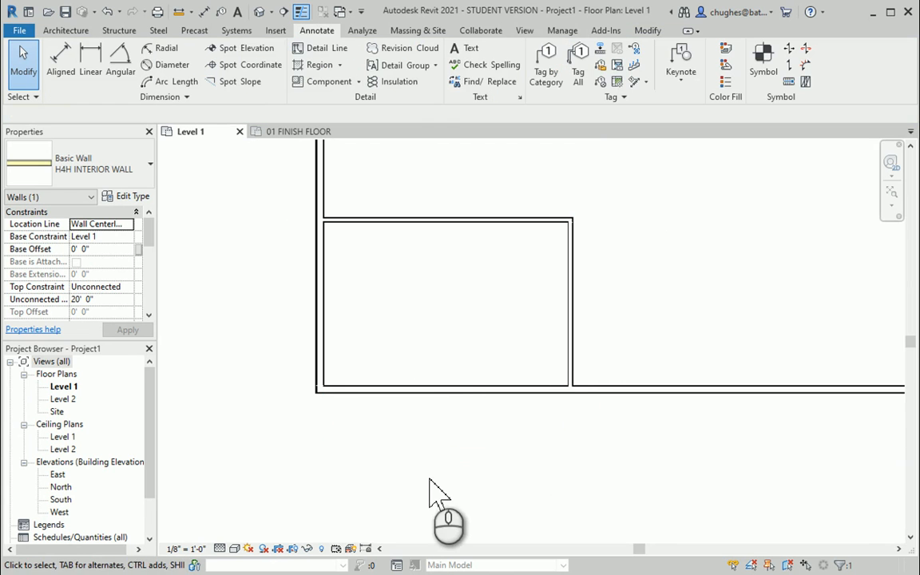
Convert the temporary 18' width dimension of the southwest room's east wall into a permanent dimension
left_click(570, 367)
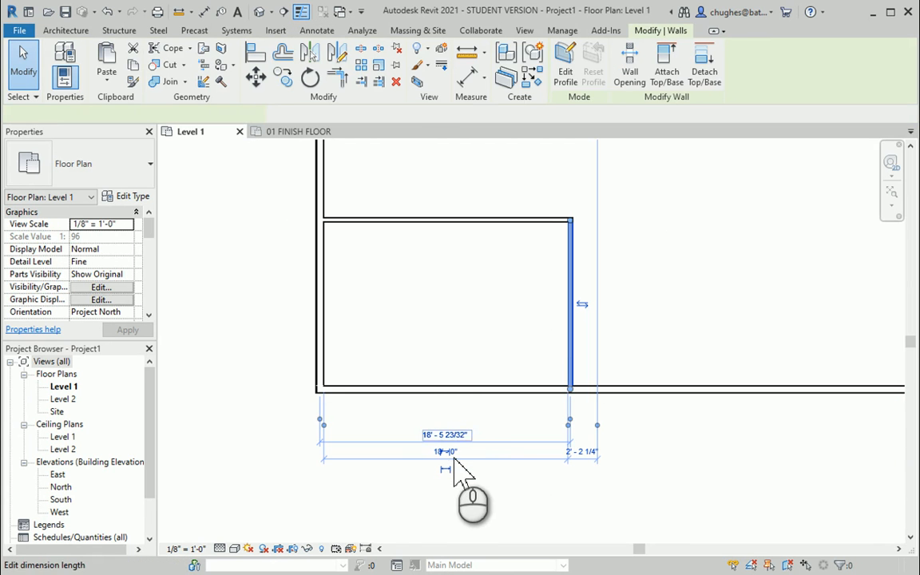
left_click(507, 400)
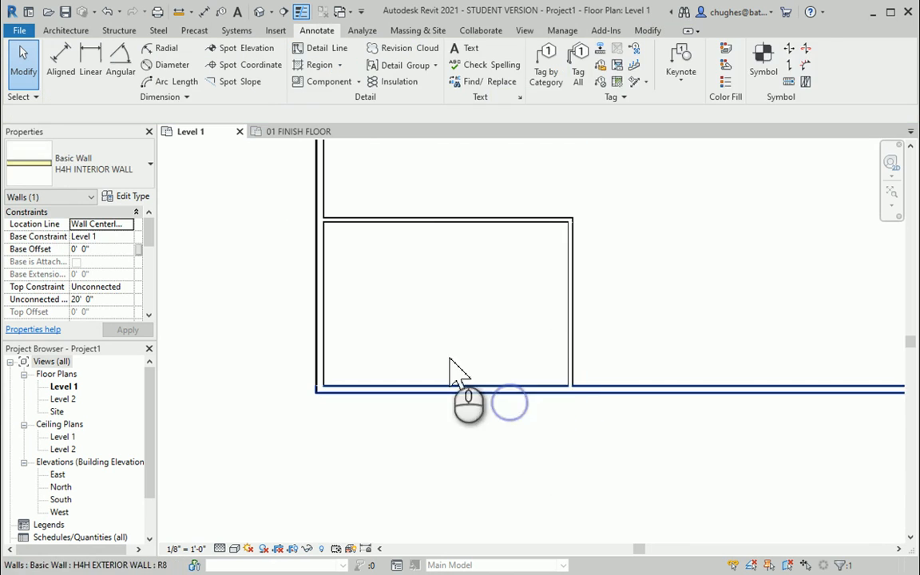
left_click(569, 332)
scroll(445, 455, "up", 3)
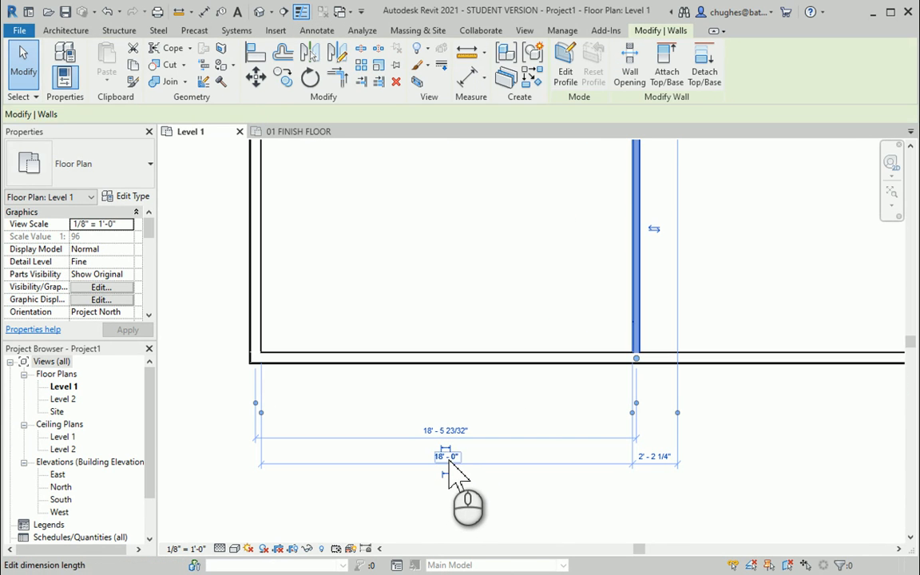
left_click(445, 474)
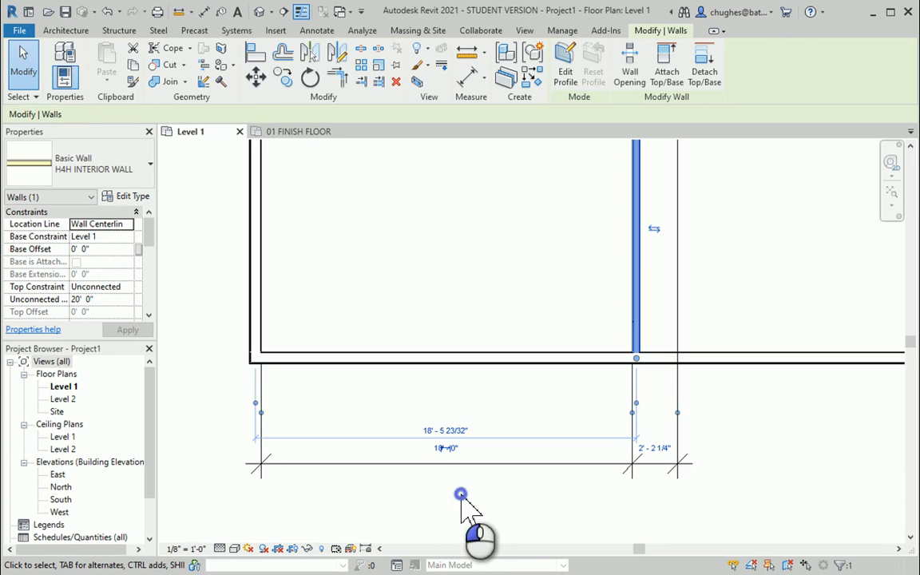
left_click(460, 495)
scroll(463, 503, "down", 3)
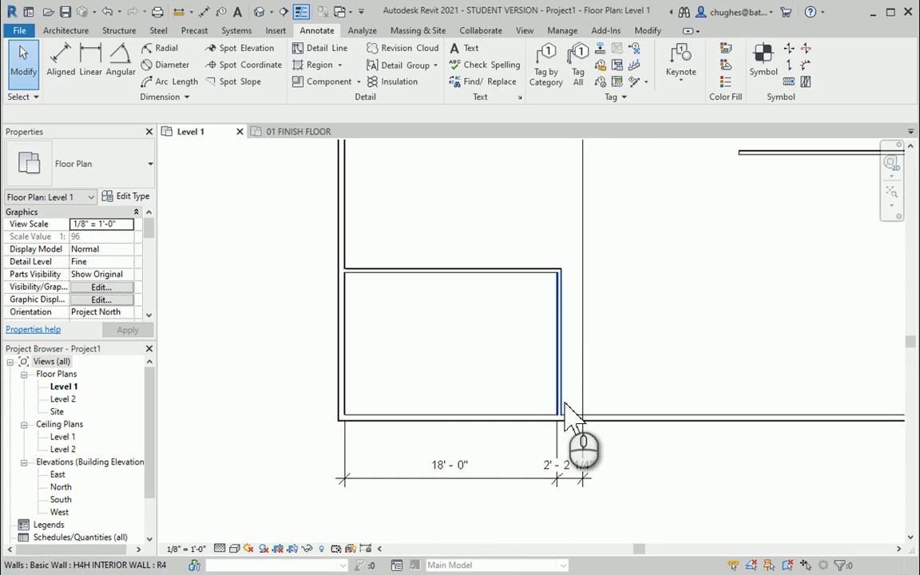
Delete the two-segment dimension string below the southwest room
left_click(586, 463)
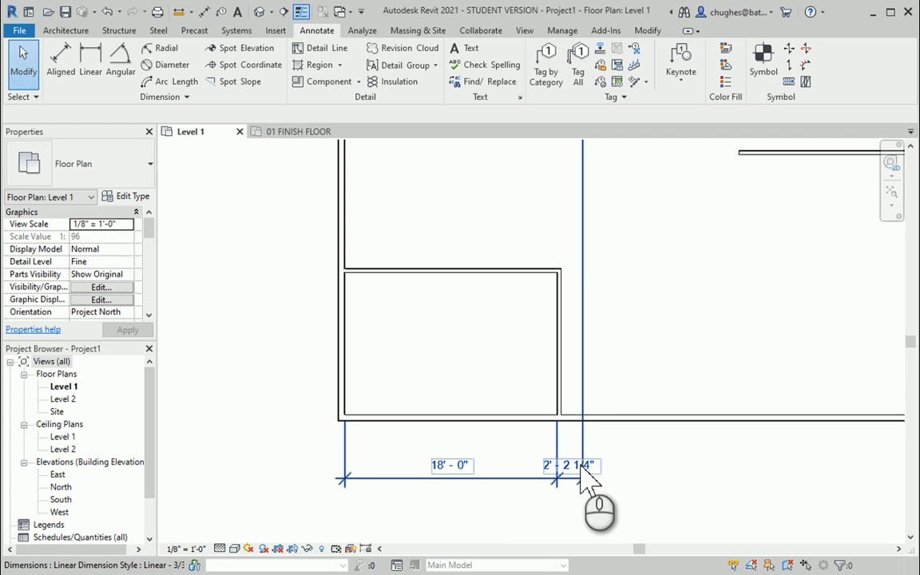
left_click(591, 421)
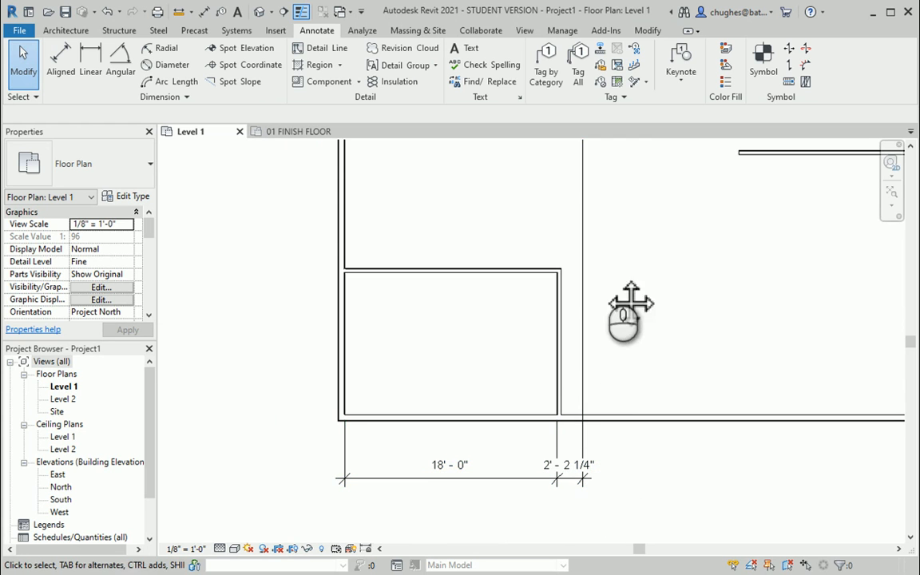
middle_click_drag(631, 302, 589, 308)
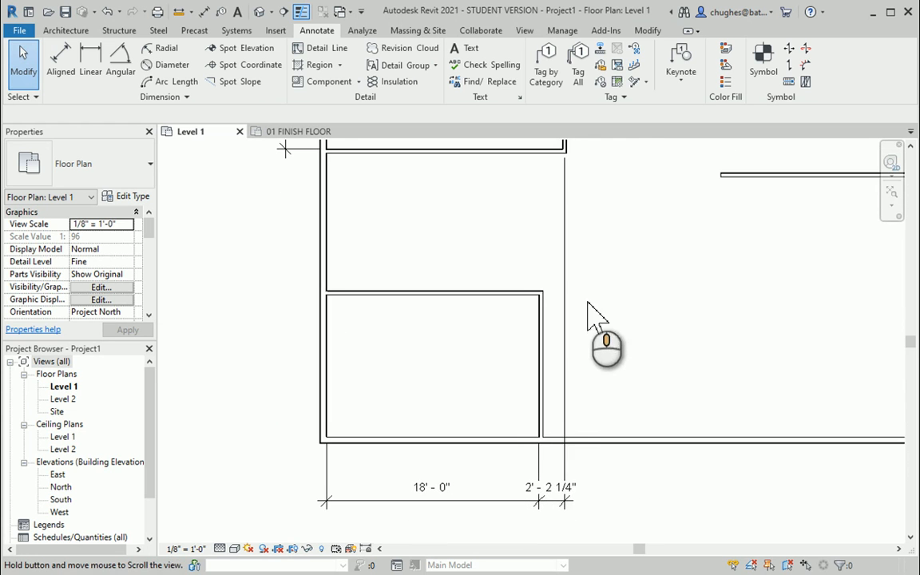
left_click(567, 499)
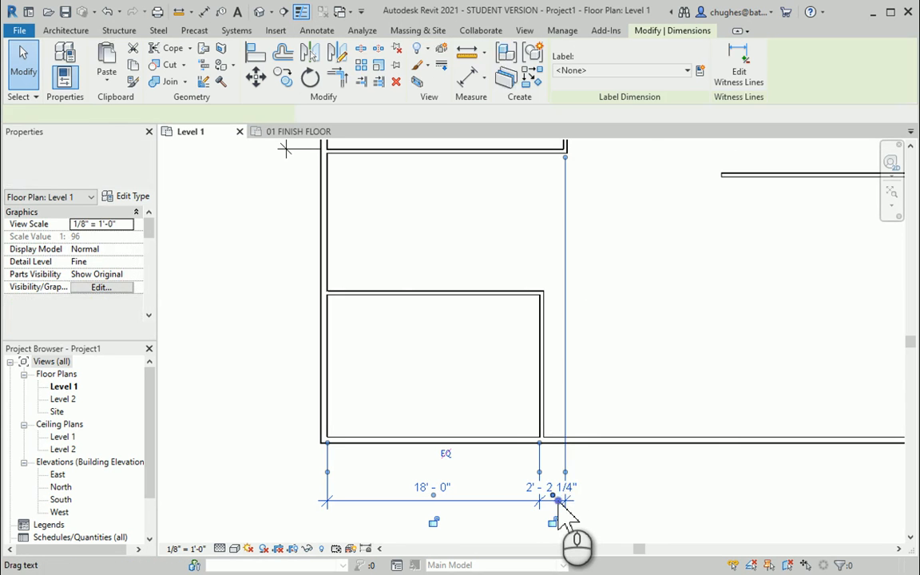
right_click(562, 500)
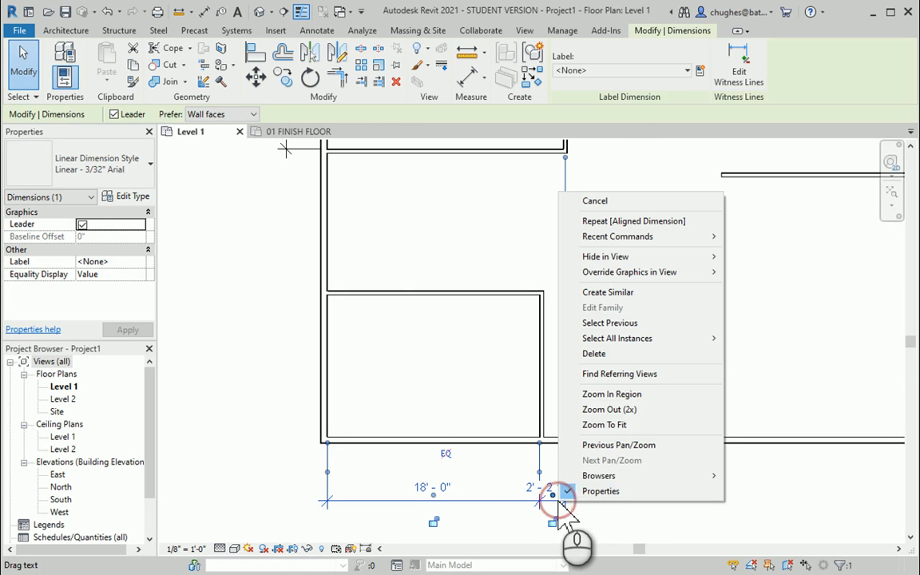
left_click(618, 357)
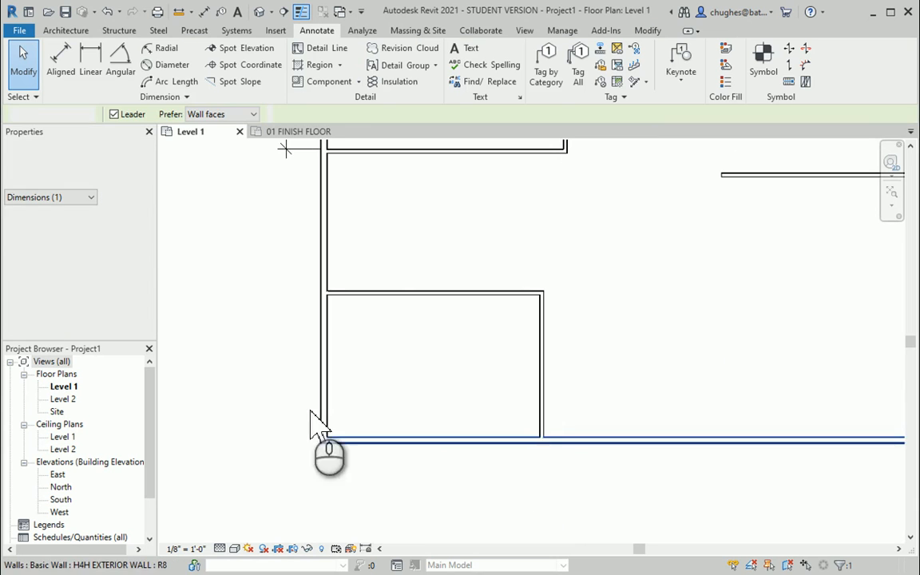
Place an aligned width dimension between the southwest room's inner wall faces, outside the south wall, lock it, and end dimensioning
left_click(61, 56)
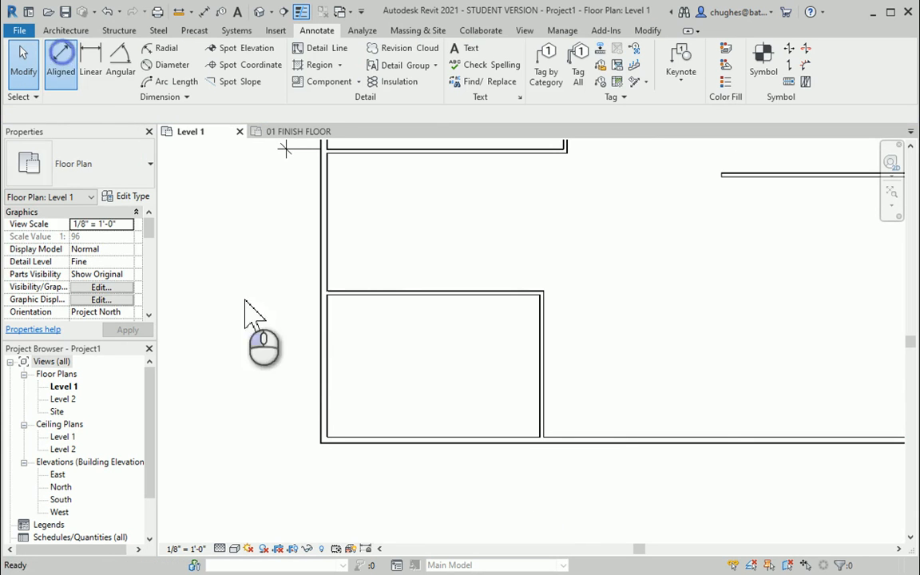
left_click(326, 339)
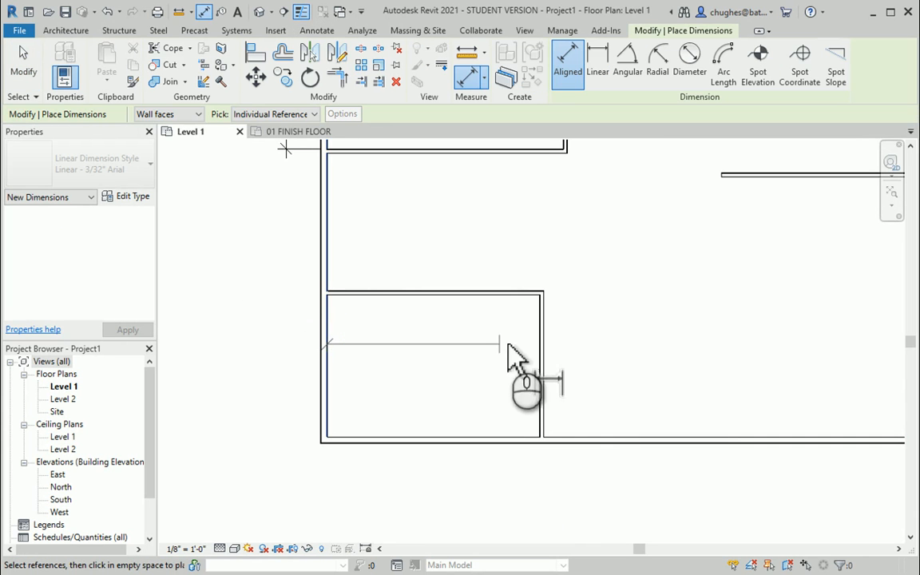
left_click(535, 348)
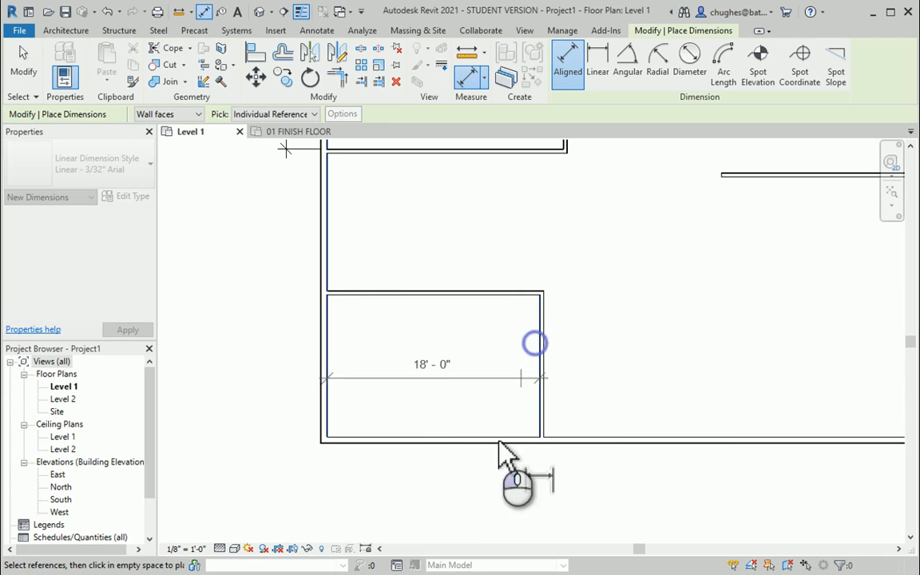
left_click(472, 479)
left_click(432, 502)
right_click(187, 249)
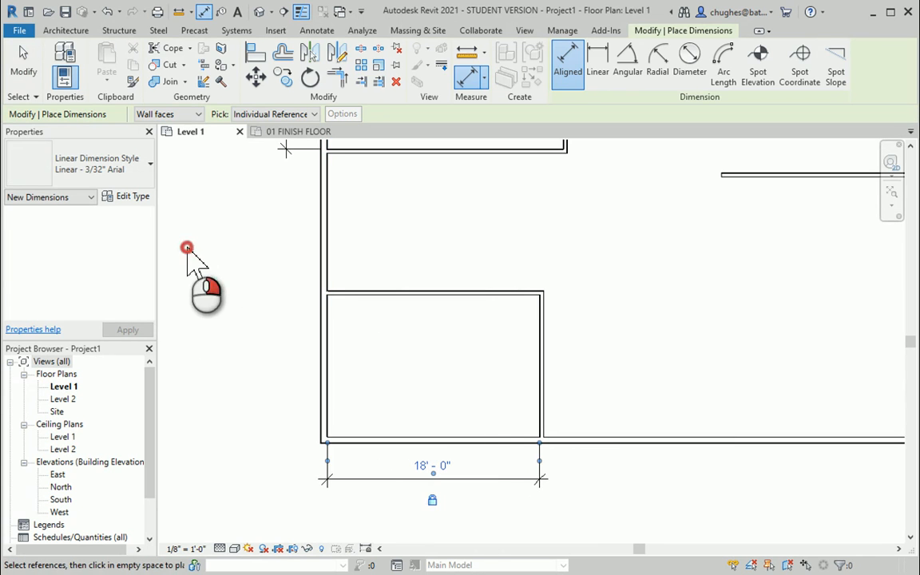
left_click(195, 254)
right_click(198, 239)
left_click(202, 248)
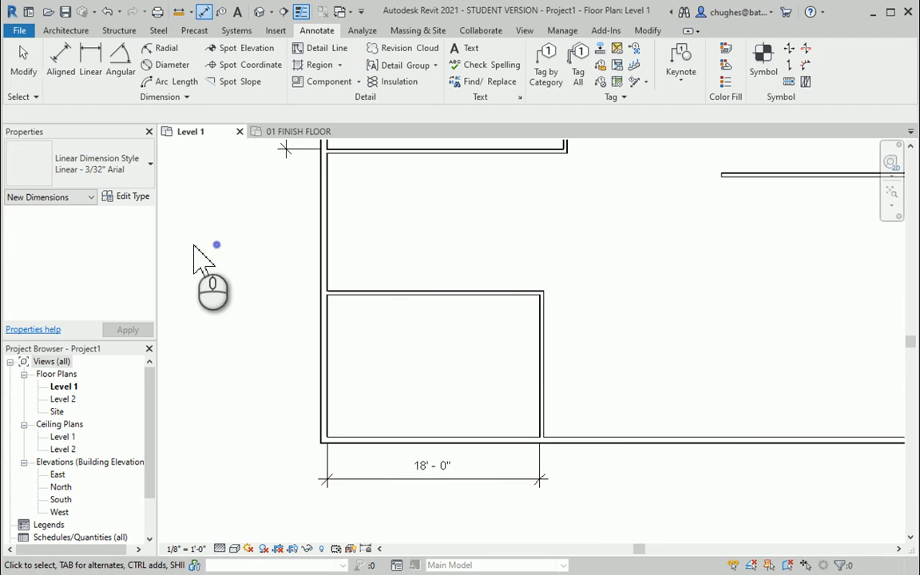
scroll(244, 247, "down", 1)
middle_click_drag(238, 233, 274, 348)
scroll(198, 299, "down", 2)
scroll(223, 294, "down", 1)
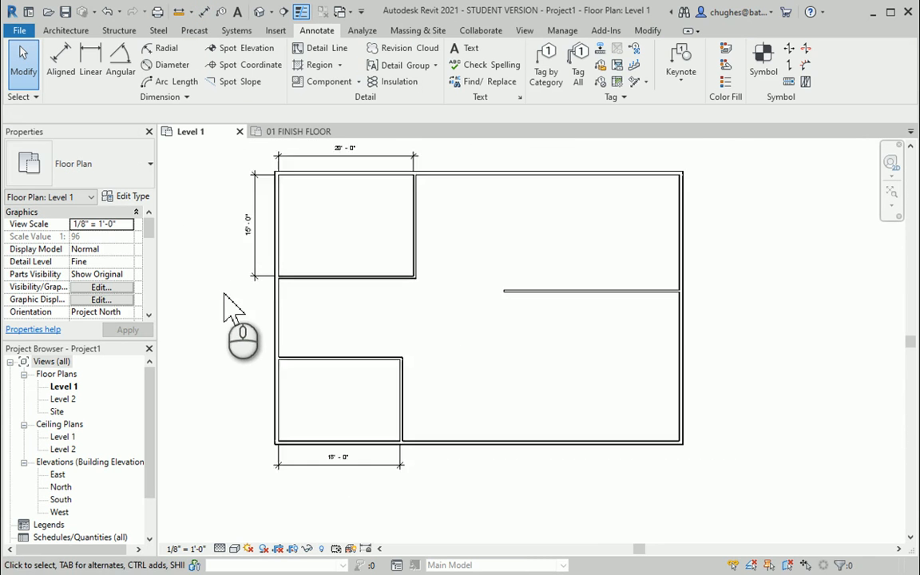
middle_click_drag(224, 293, 261, 321)
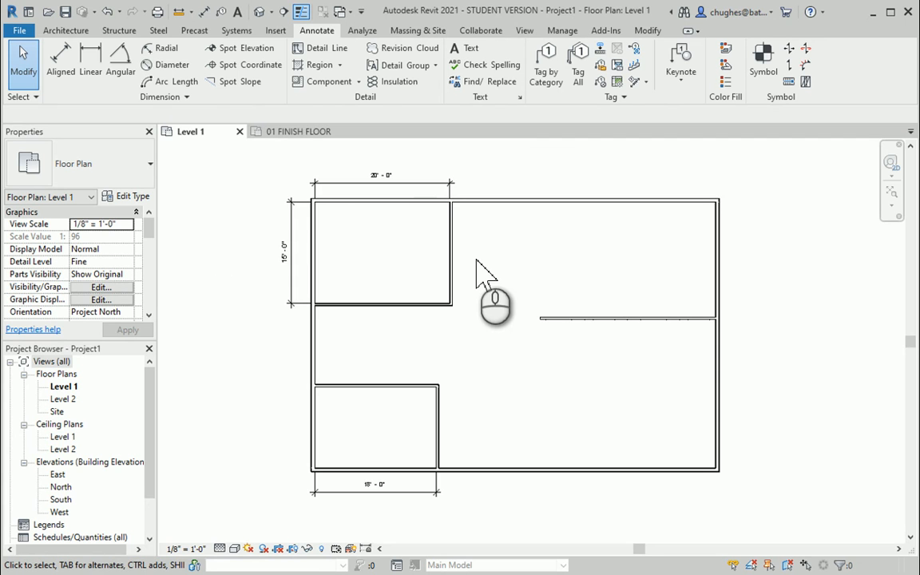
Switch to the 01 FINISH FLOOR plan of Affordable Home Design CH and examine the bathroom wall behind the sink, toilet and tub
left_click(302, 133)
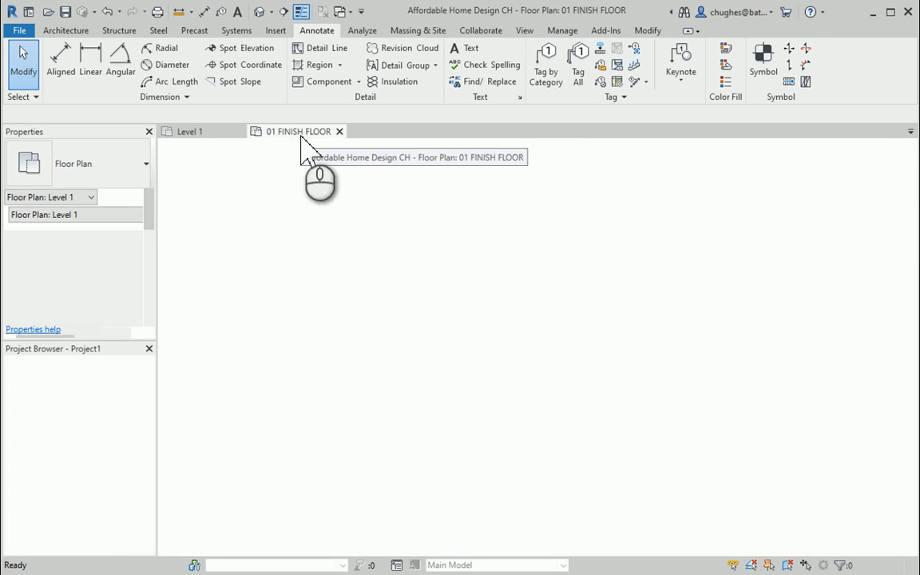
left_click(467, 403)
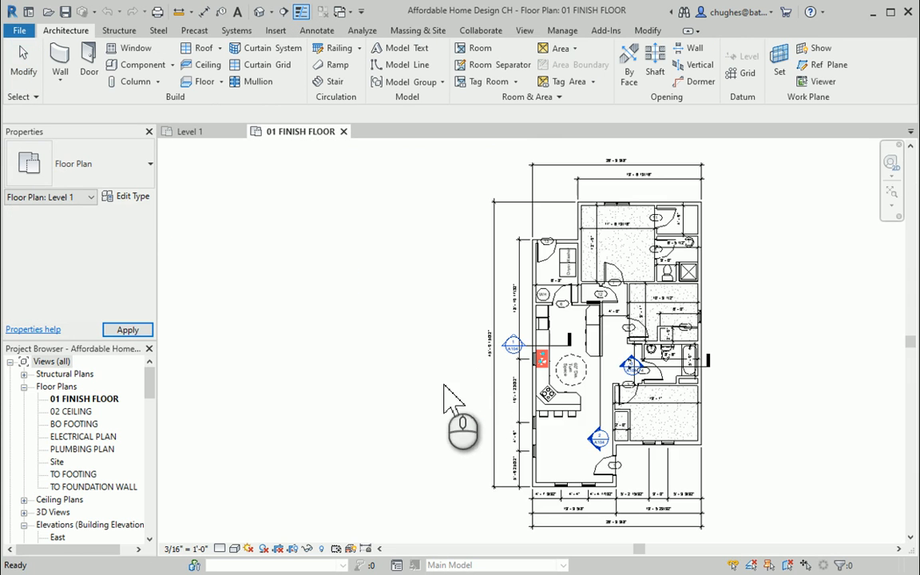
middle_click_drag(689, 342, 603, 328)
scroll(601, 331, "up", 1)
scroll(607, 351, "up", 6)
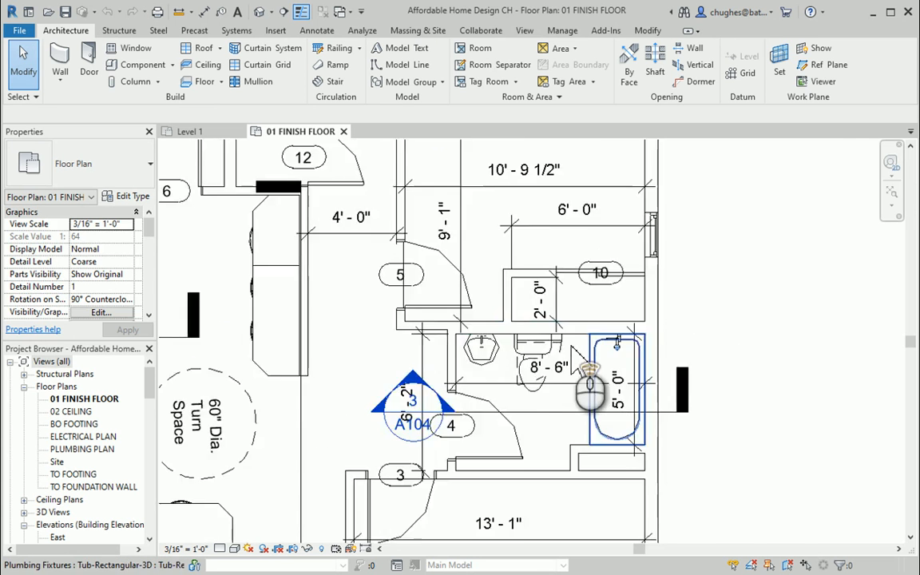
scroll(570, 349, "up", 2)
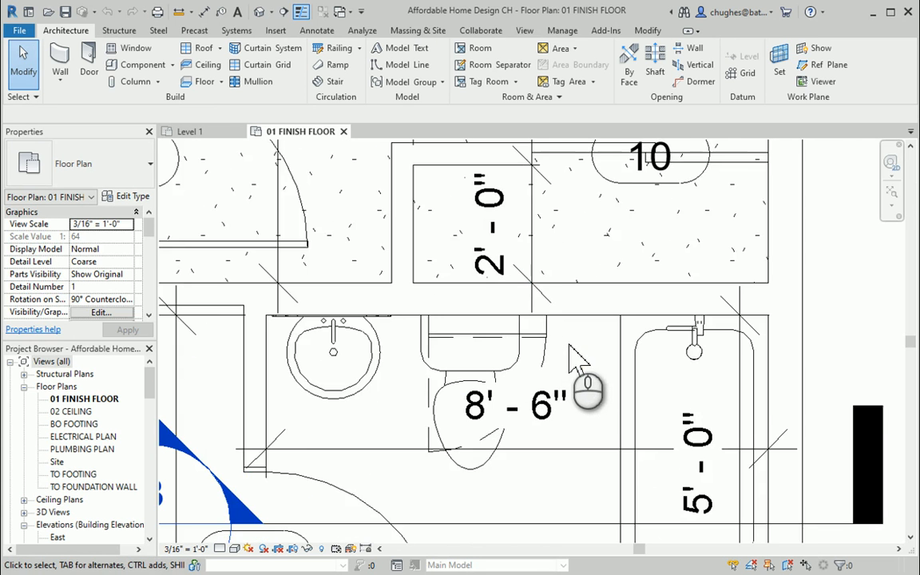
scroll(570, 349, "down", 1)
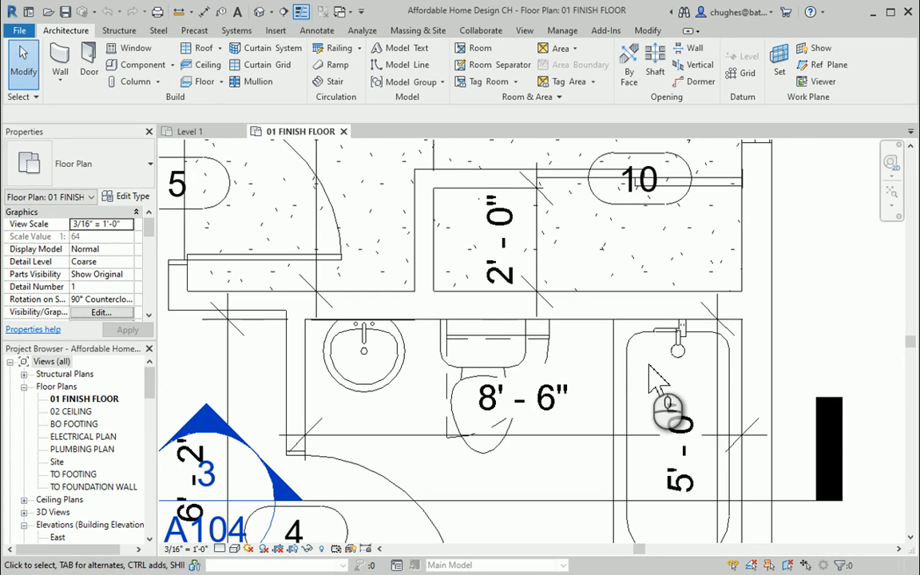
Inspect the wall type assigned to the wall behind the bathroom fixtures and the available types, leaving the wall unchanged
left_click(600, 303)
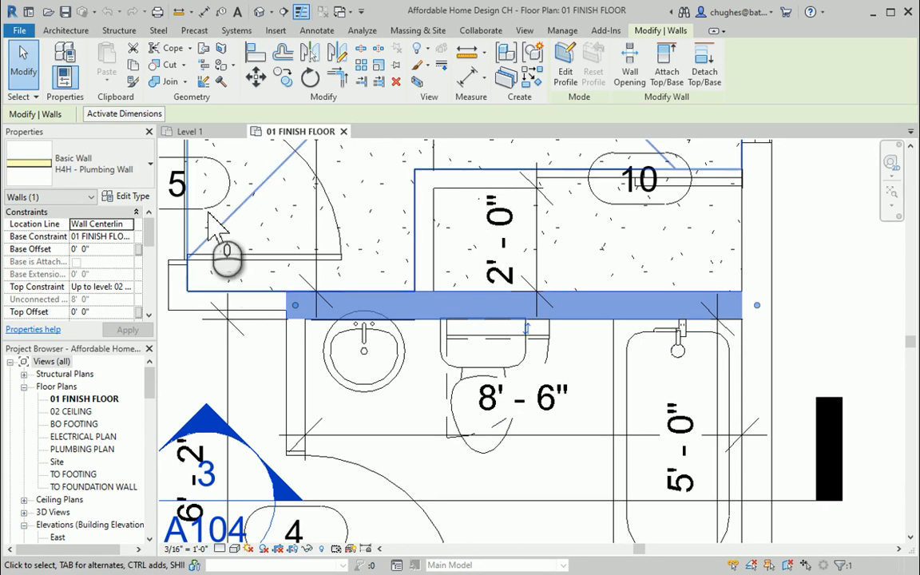
left_click(150, 166)
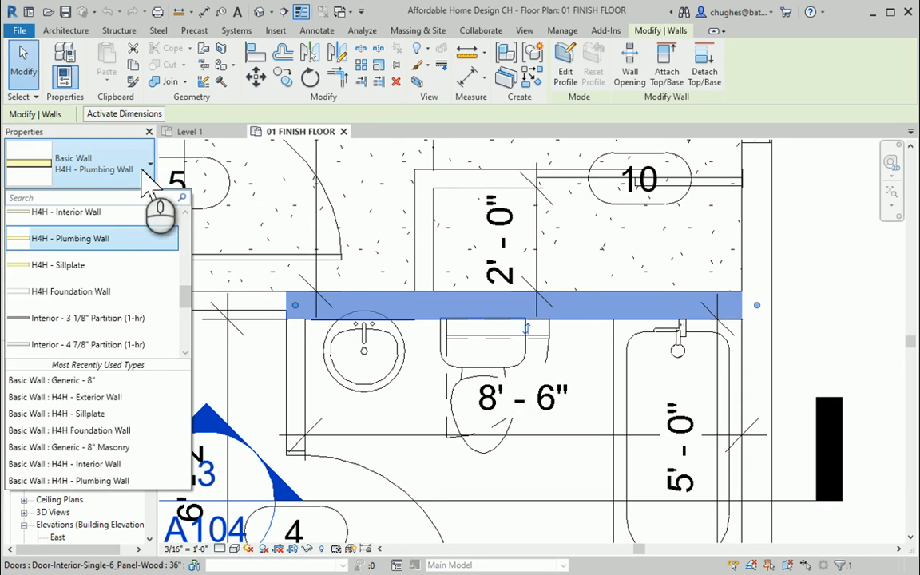
scroll(124, 247, "up", 1)
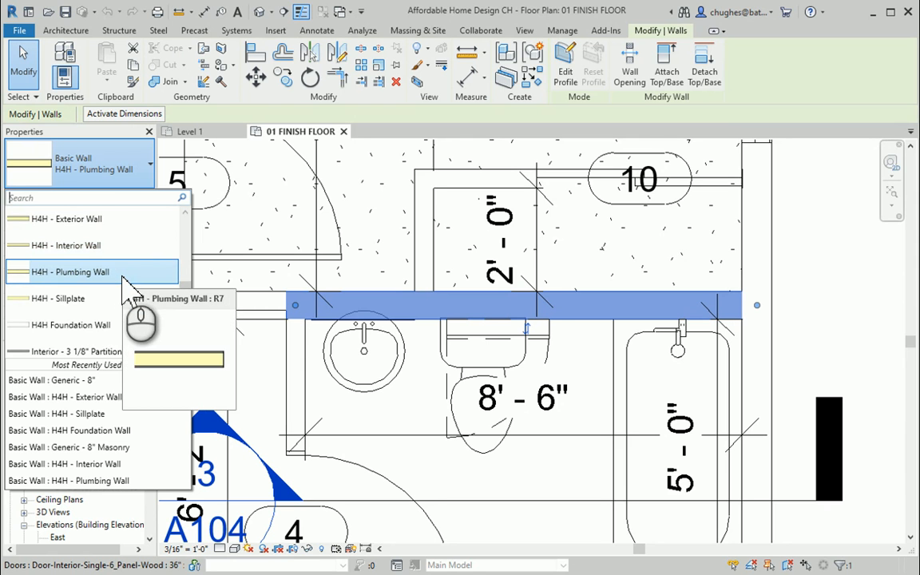
left_click(833, 302)
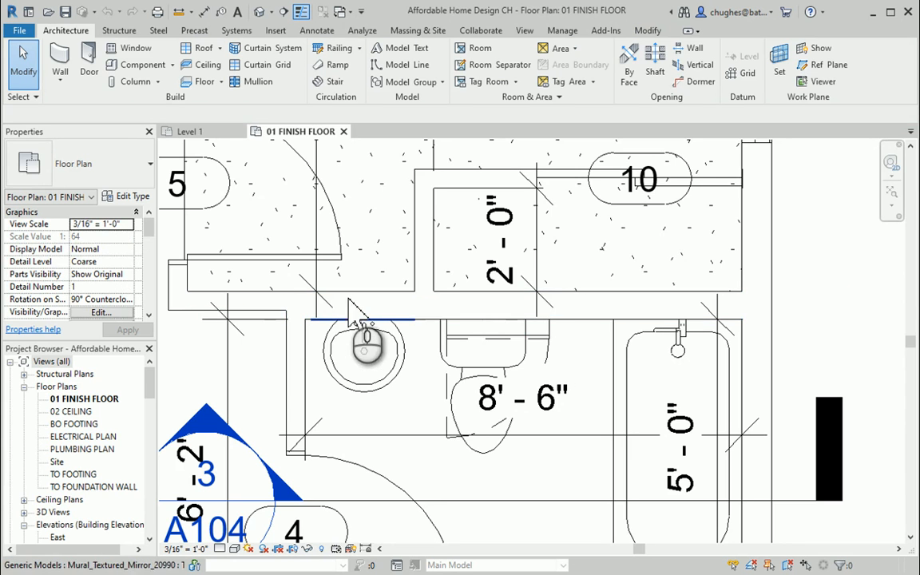
Change the interior wall behind the toilet and shower stall near the 10' - 9 1/2" room to the H4H - Plumbing Wall type
middle_click_drag(247, 337, 340, 328)
middle_click_drag(518, 262, 396, 451)
scroll(413, 429, "down", 1)
middle_click_drag(446, 250, 422, 414)
middle_click_drag(449, 286, 473, 409)
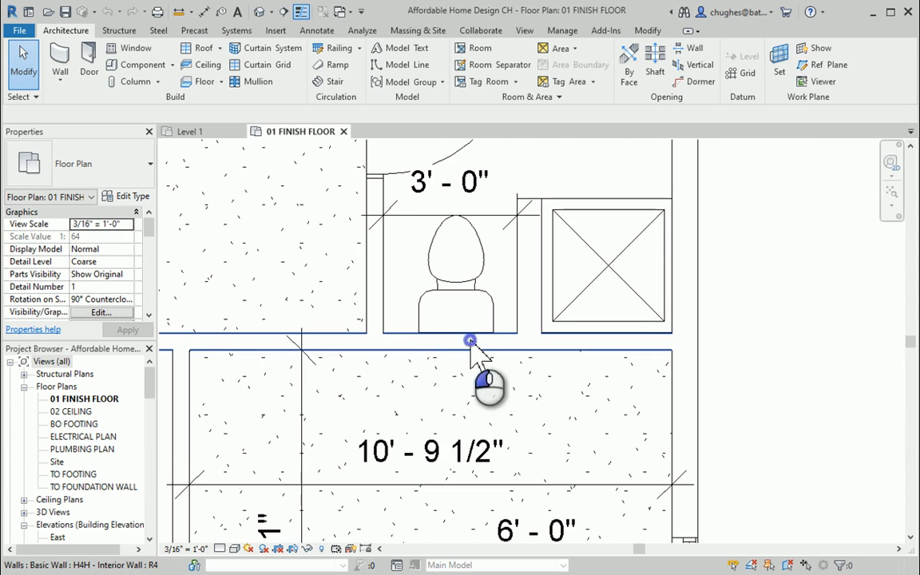
left_click(470, 346)
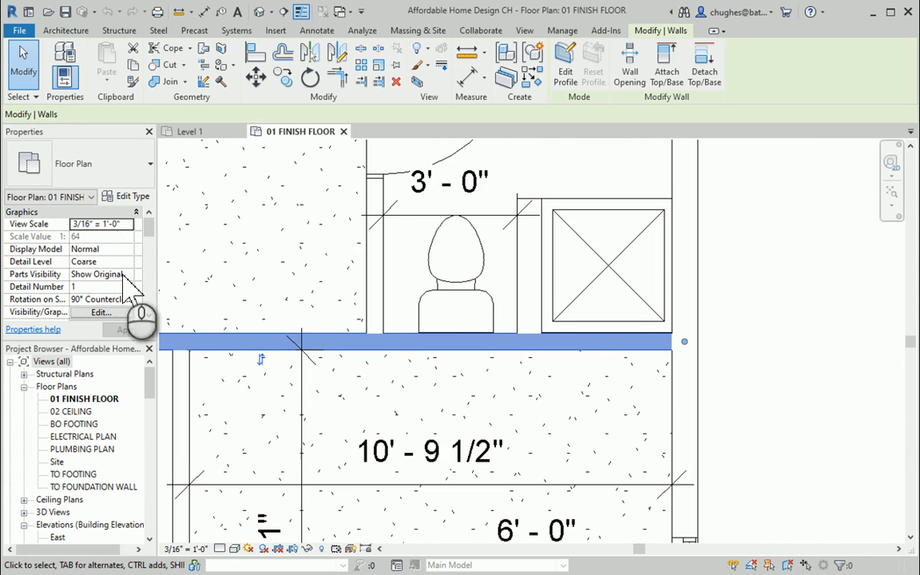
left_click(72, 166)
left_click(427, 281)
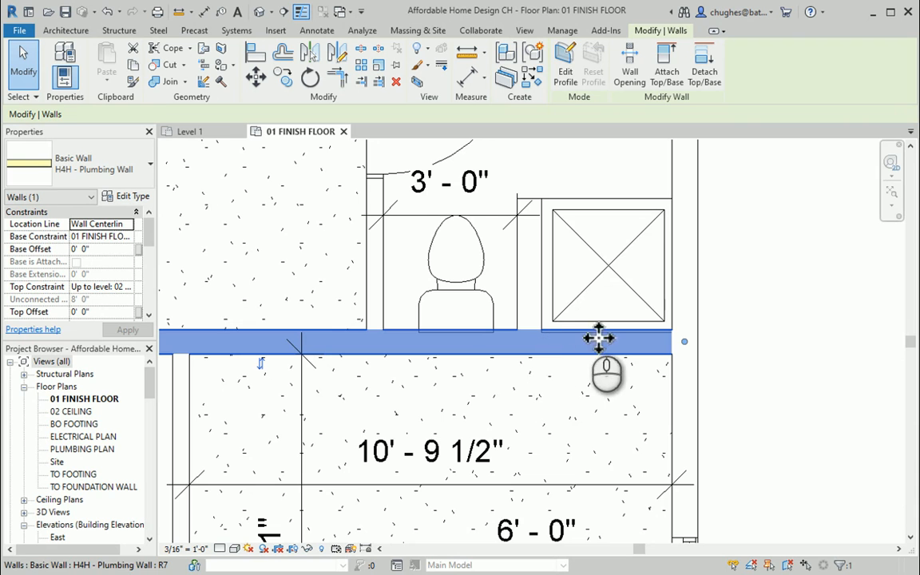
left_click(757, 320)
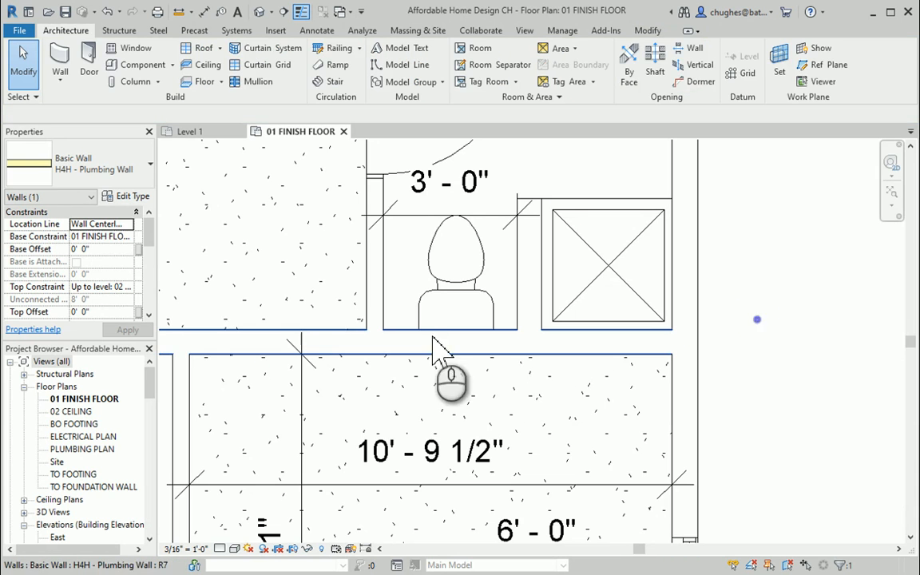
Move the toilet beside the shower stall slightly away from the plumbing wall so its back edge clears the wall face
left_click(435, 316)
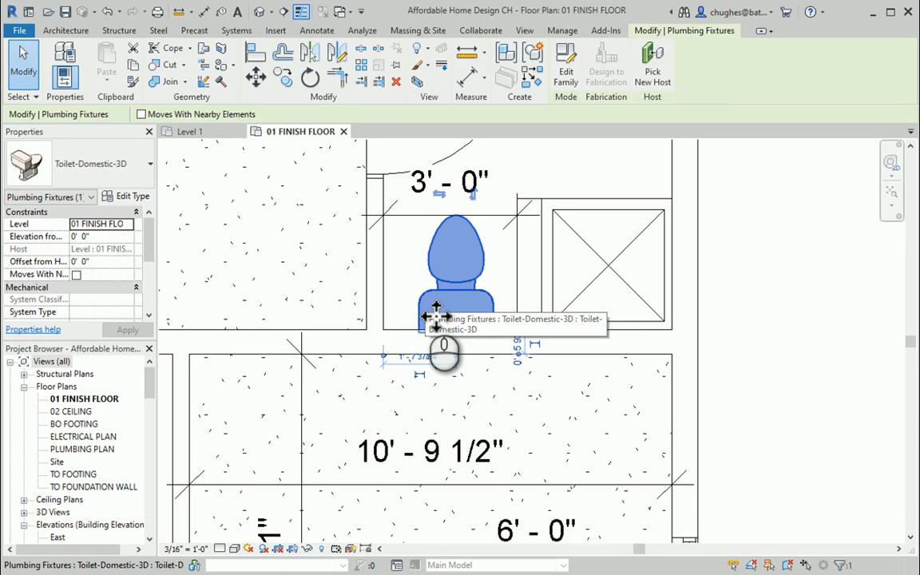
left_click_drag(435, 316, 436, 308)
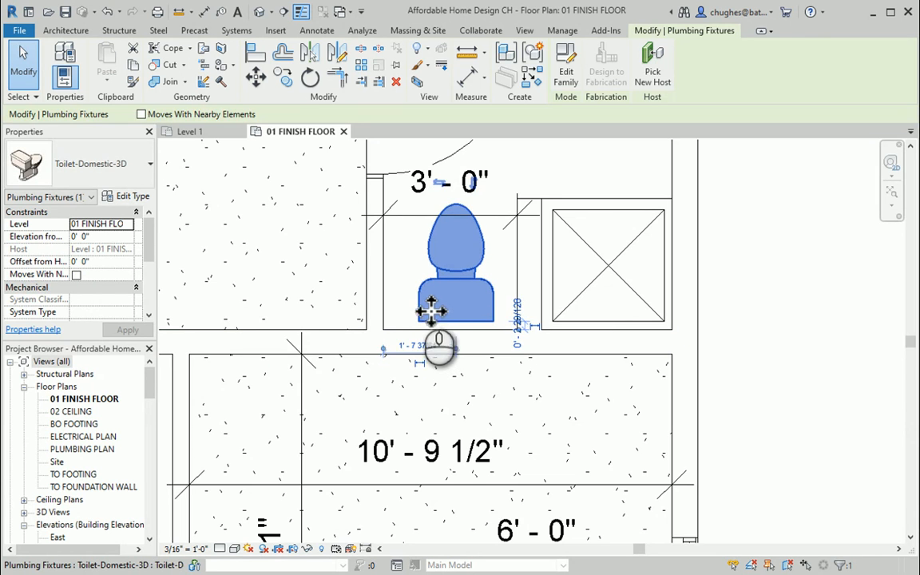
left_click(694, 316)
Align the back edge of the toilet with the bathroom-side face of the plumbing wall, leaving the alignment unlocked, and end the Align command
middle_click_drag(530, 318, 607, 320)
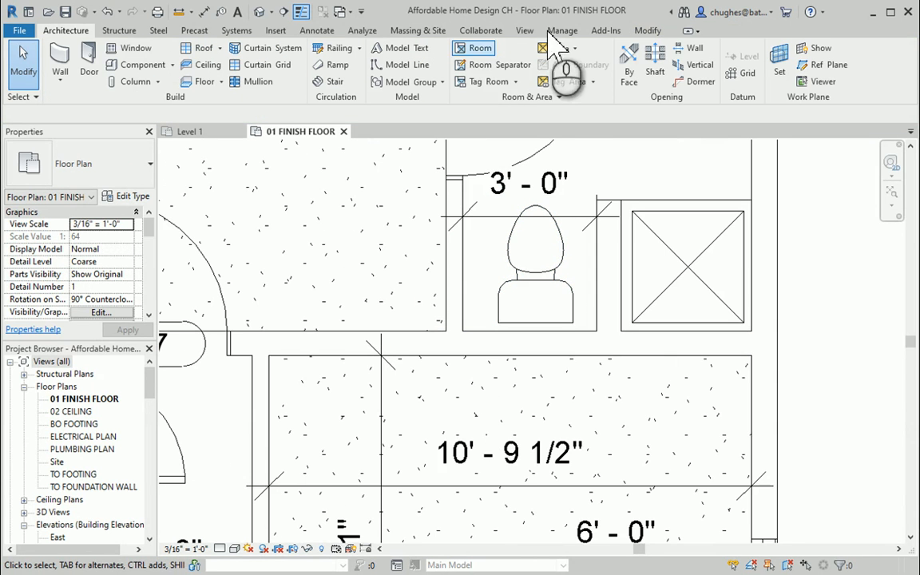
left_click(645, 32)
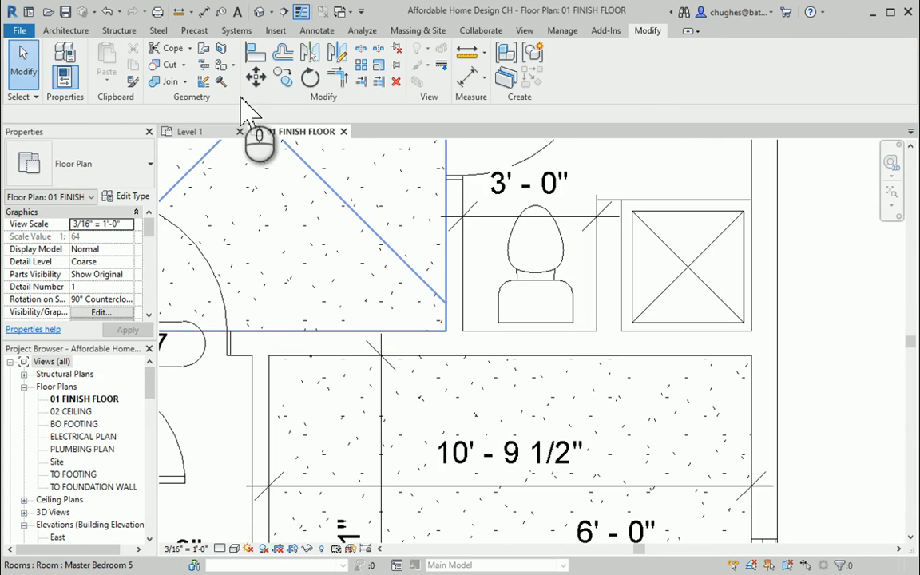
left_click(256, 56)
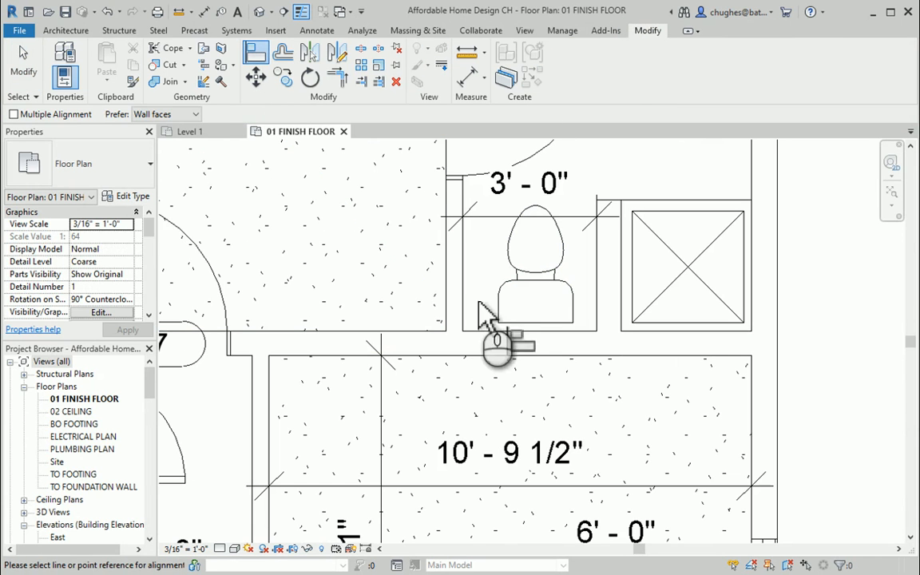
left_click(489, 330)
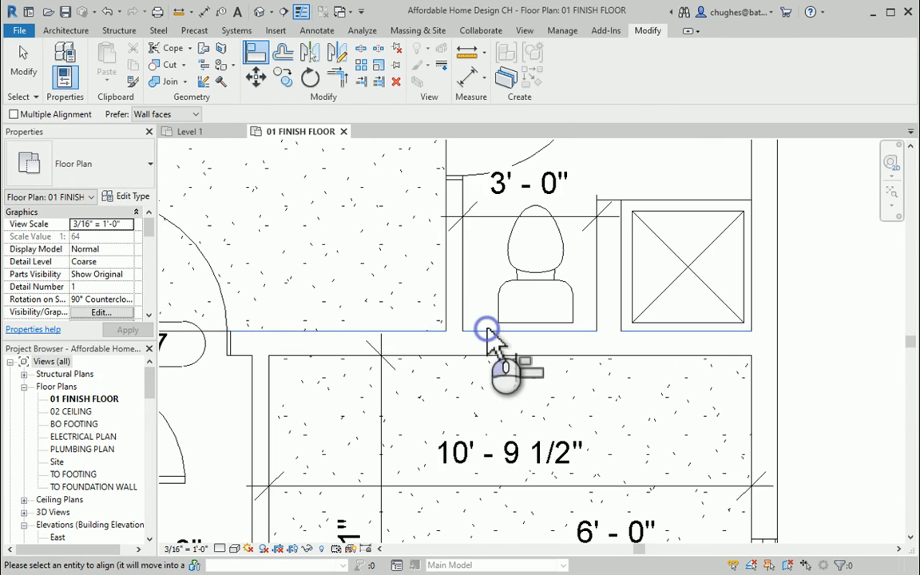
left_click(515, 327)
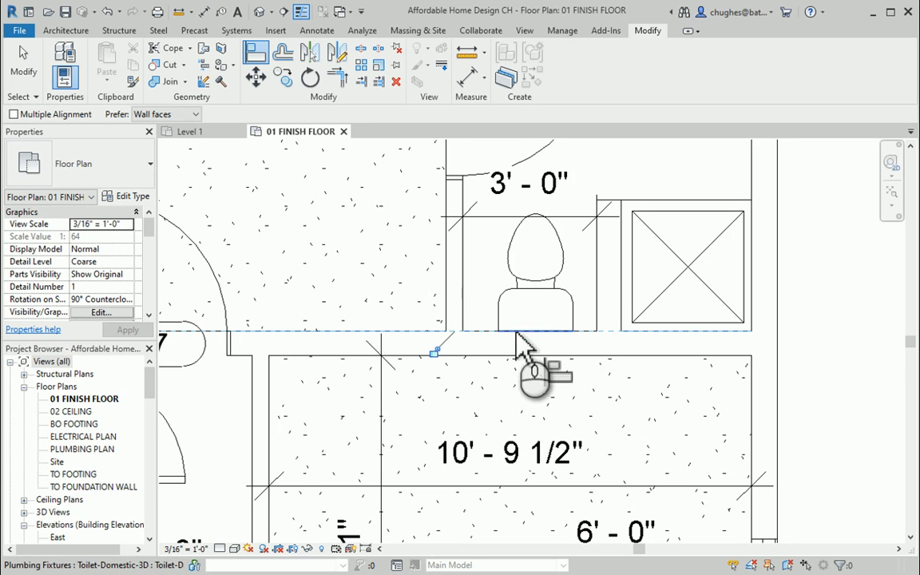
right_click(329, 209)
left_click(340, 223)
right_click(329, 209)
left_click(339, 223)
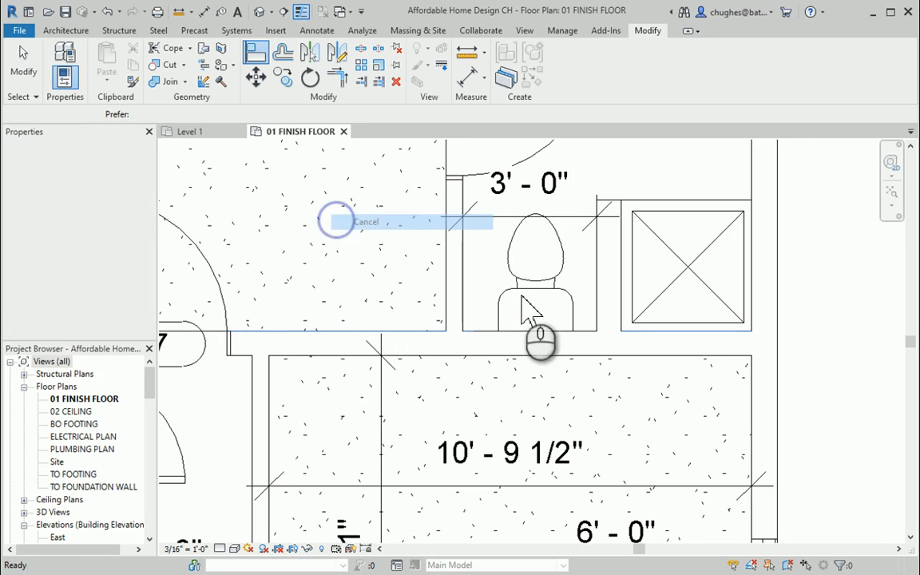
Examine the full run of the plumbing wall and the fixture layout of both bathrooms in the 01 FINISH FLOOR plan
middle_click_drag(270, 361, 344, 357)
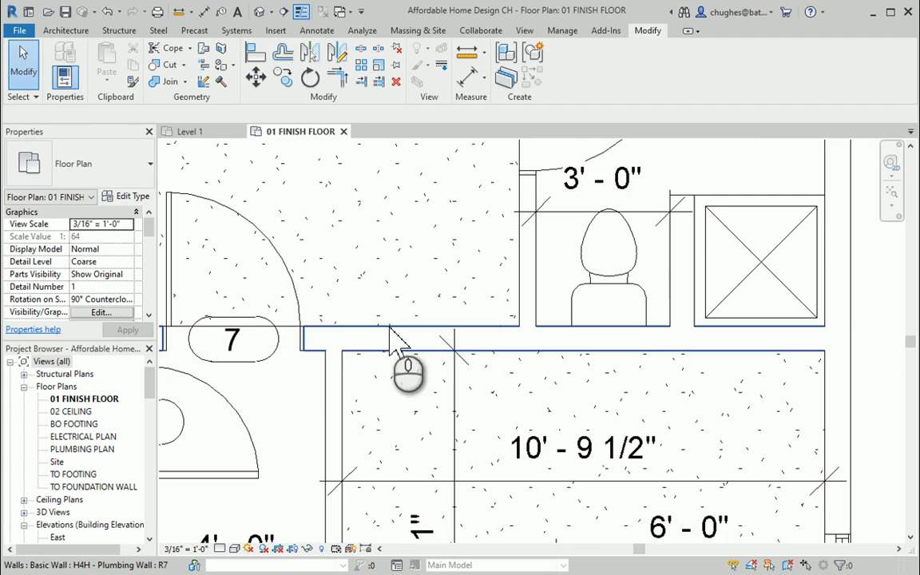
middle_click_drag(587, 337, 449, 361)
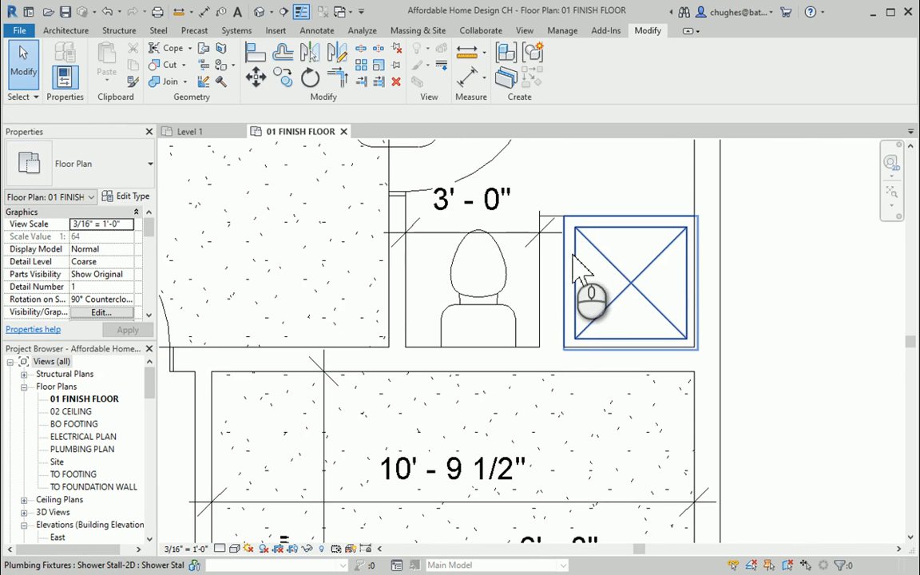
scroll(488, 292, "down", 4)
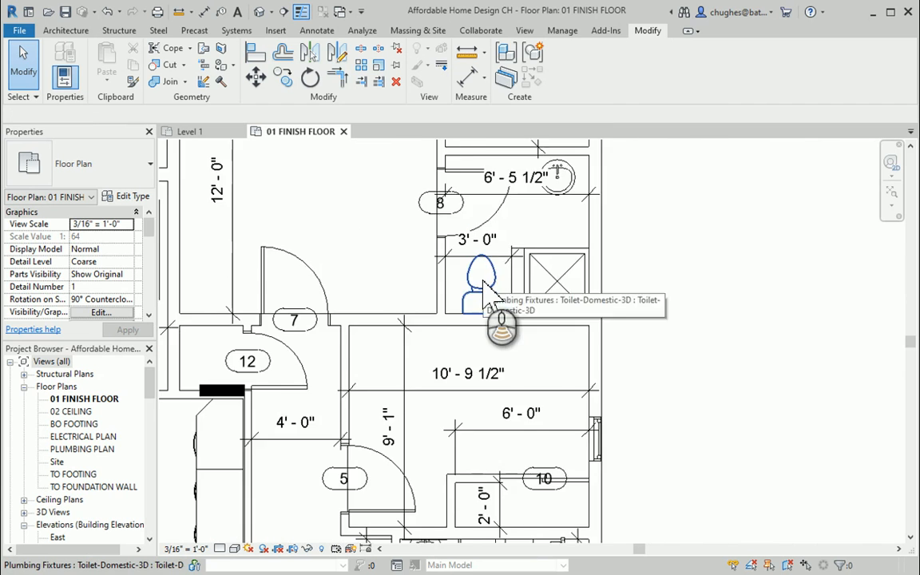
middle_click_drag(468, 359, 472, 321)
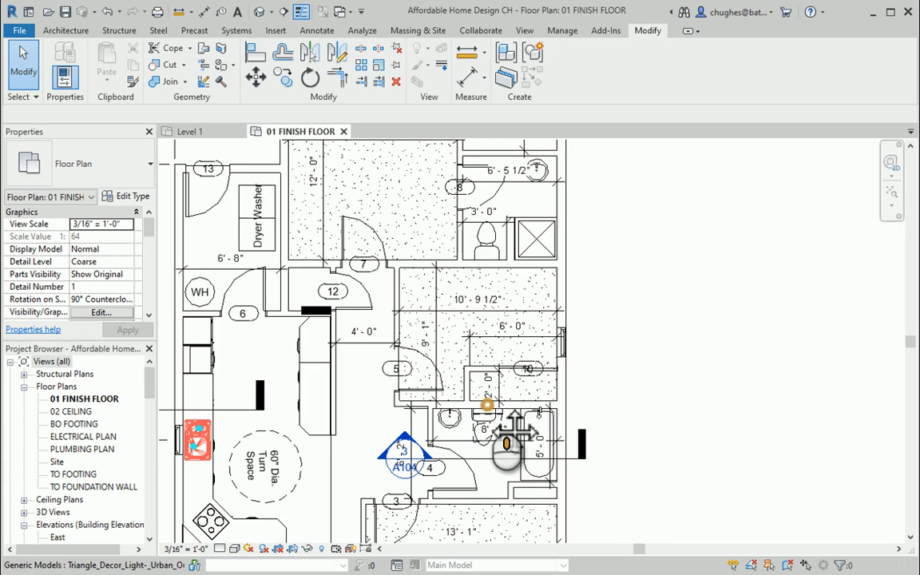
middle_click_drag(515, 431, 509, 345)
scroll(505, 343, "down", 1)
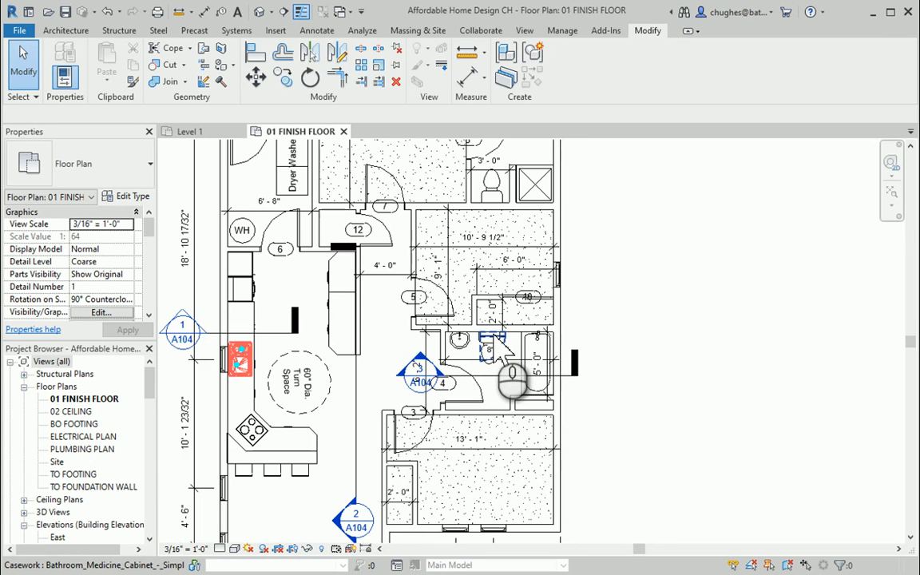